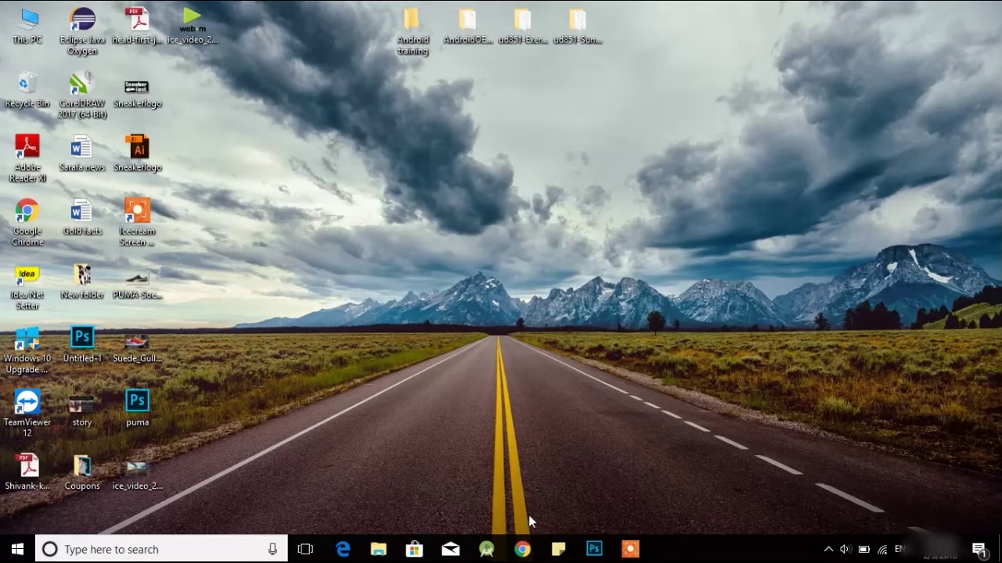
# Launch Google Chrome from the taskbar
pyautogui.click(524, 550)
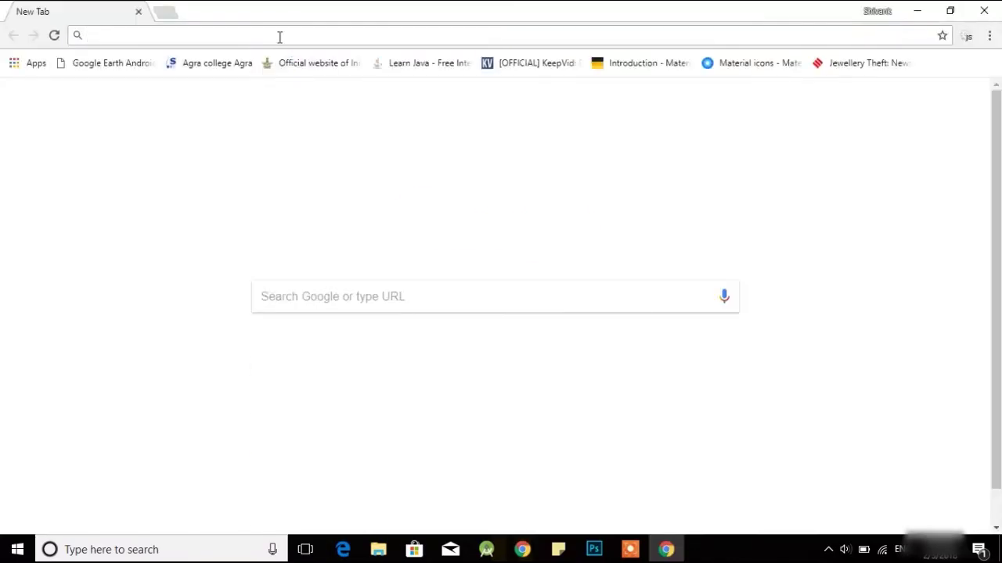
pyautogui.write('www')
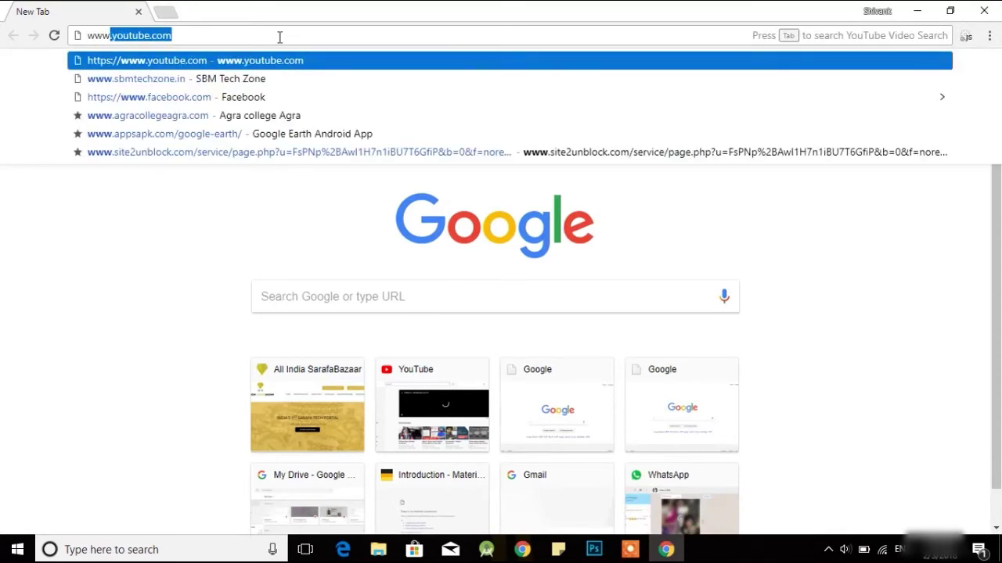
pyautogui.write('.al')
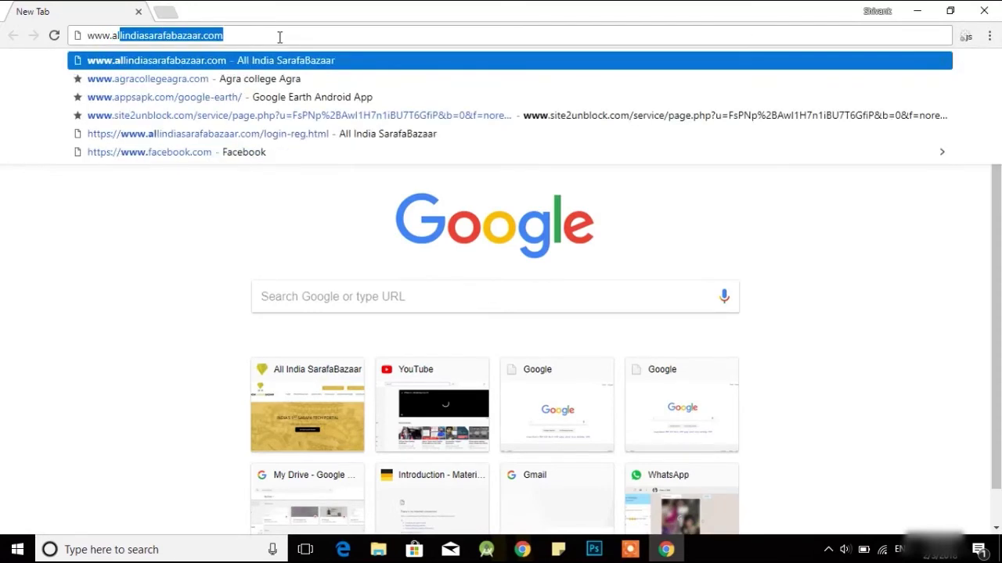
pyautogui.write('lindias')
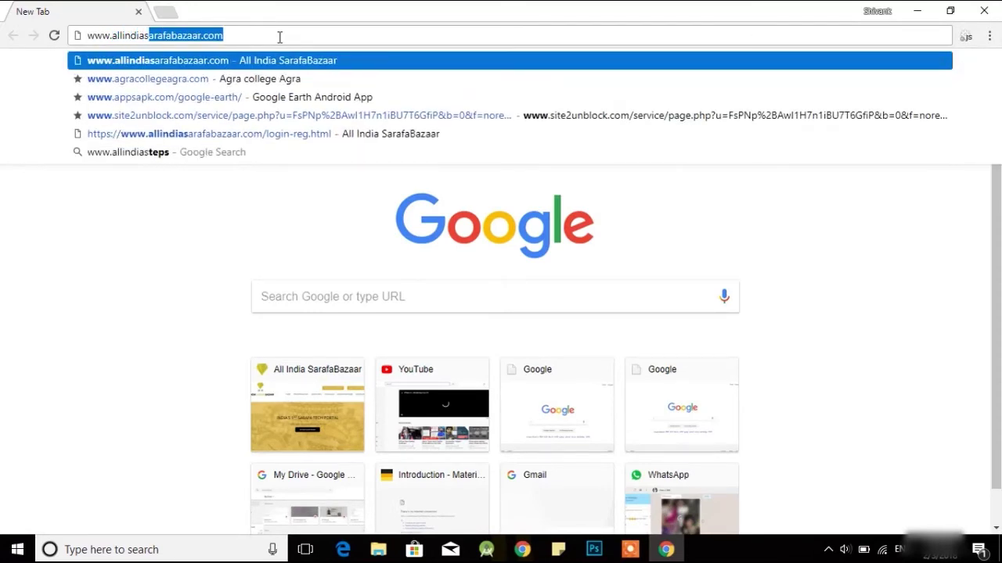
pyautogui.write('arafabaz')
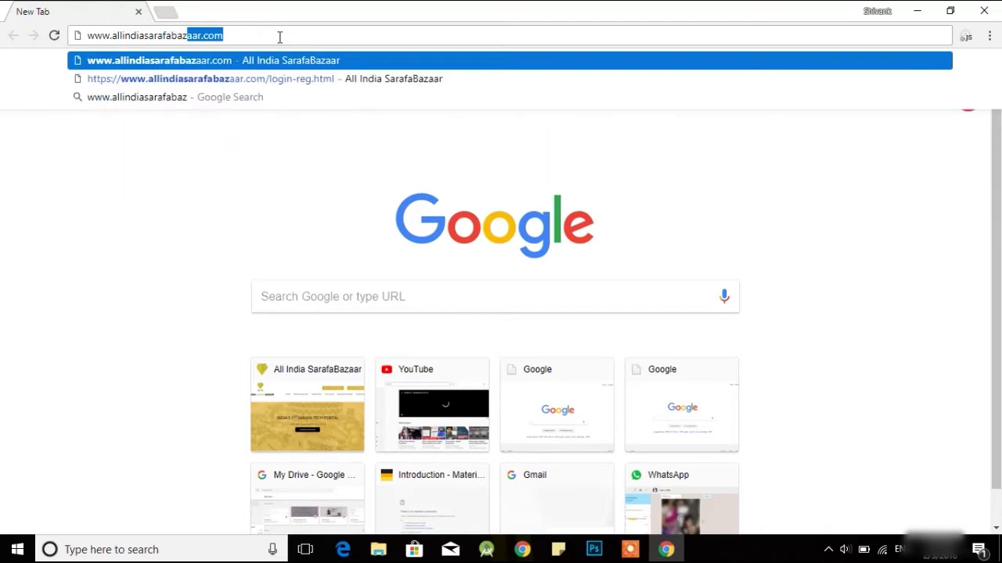
pyautogui.write('aar.com')
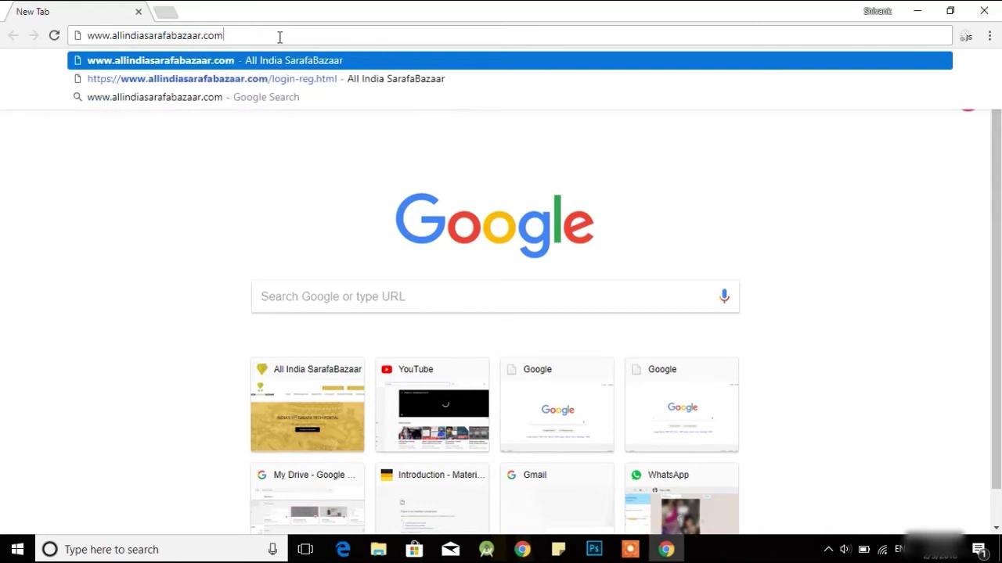
pyautogui.press('Return')
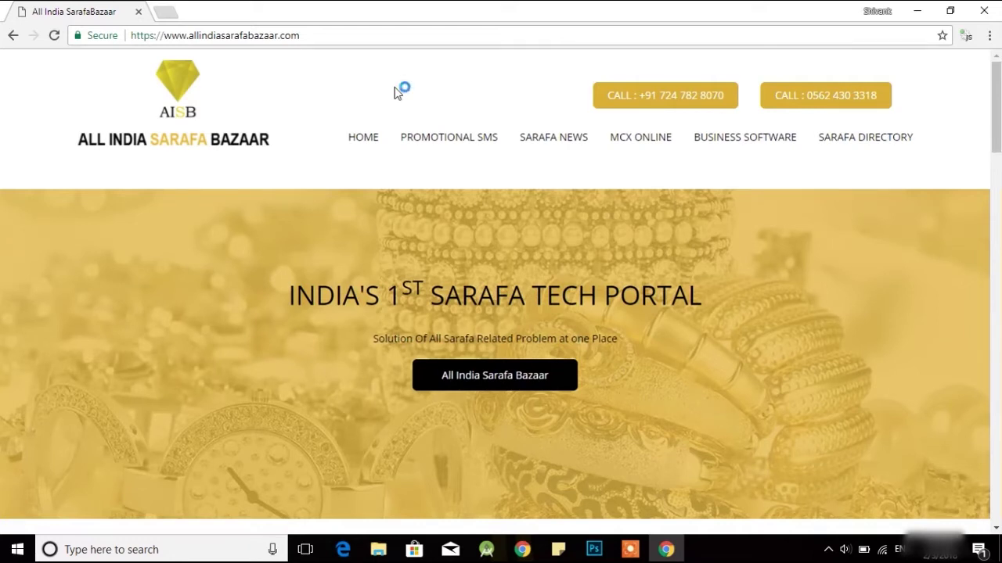
# Open Promotional SMS and bring up the Registration 'Create a New Account' form
pyautogui.click(448, 152)
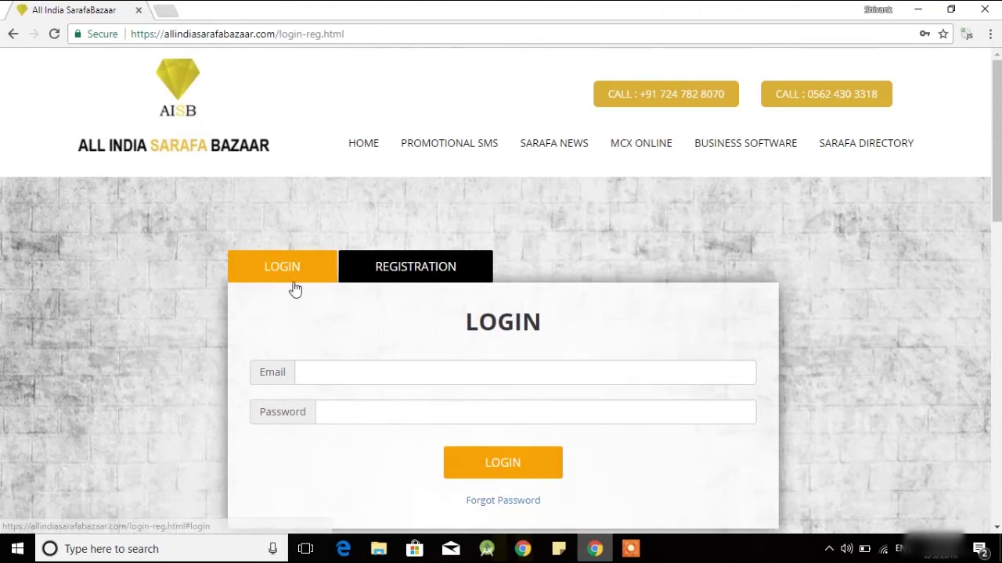
pyautogui.click(381, 278)
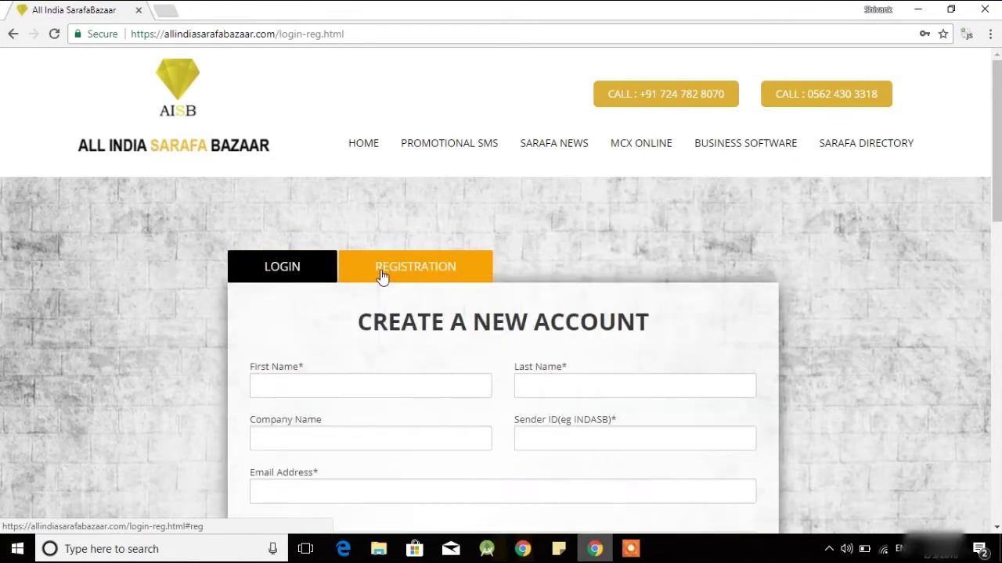
pyautogui.scroll(-3, 381, 278)
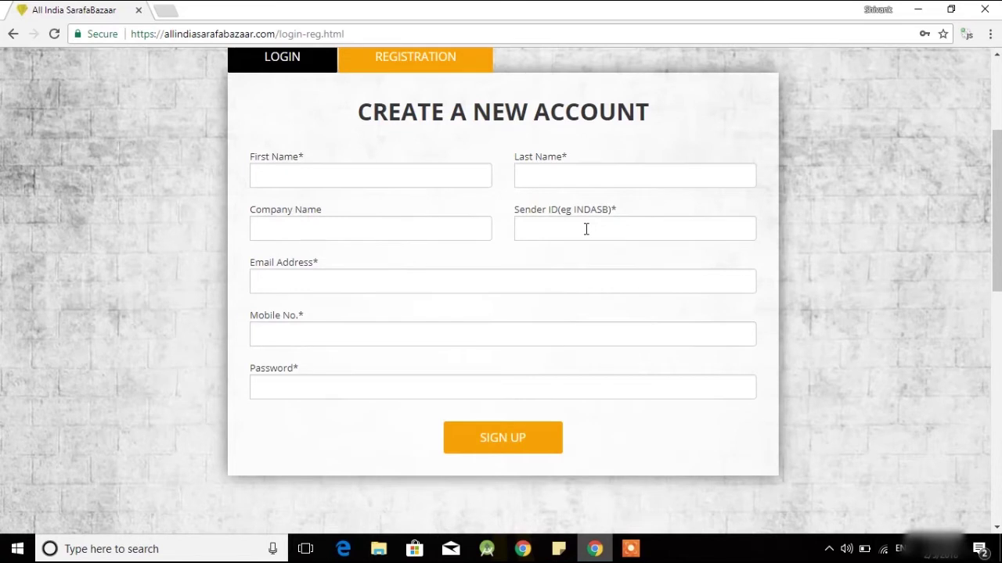
# Enter Sender ID xyzagr, pass through Email, Mobile No. and Password, then return to Login
pyautogui.click(586, 228)
pyautogui.write('xyz')
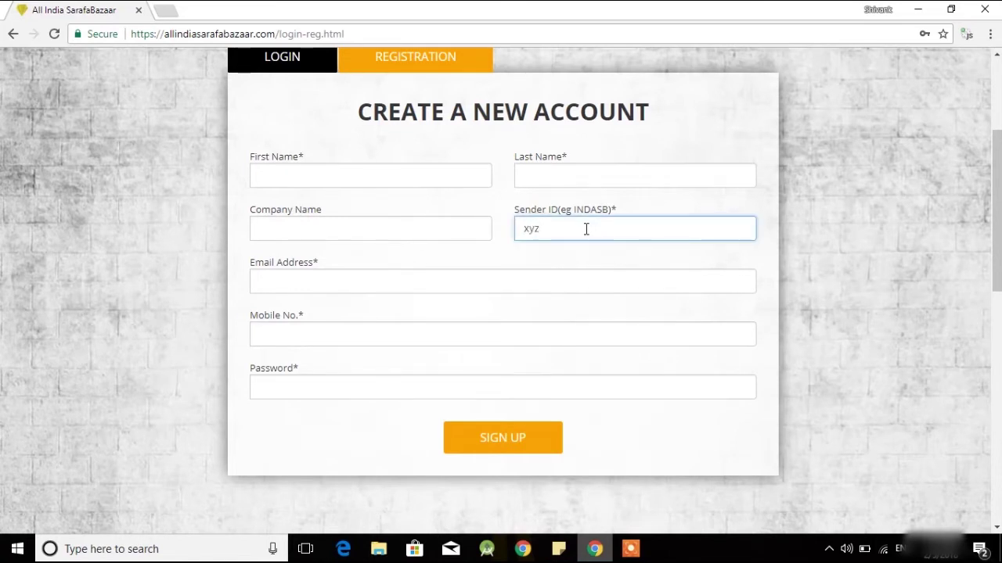
pyautogui.write('agr')
pyautogui.click(488, 278)
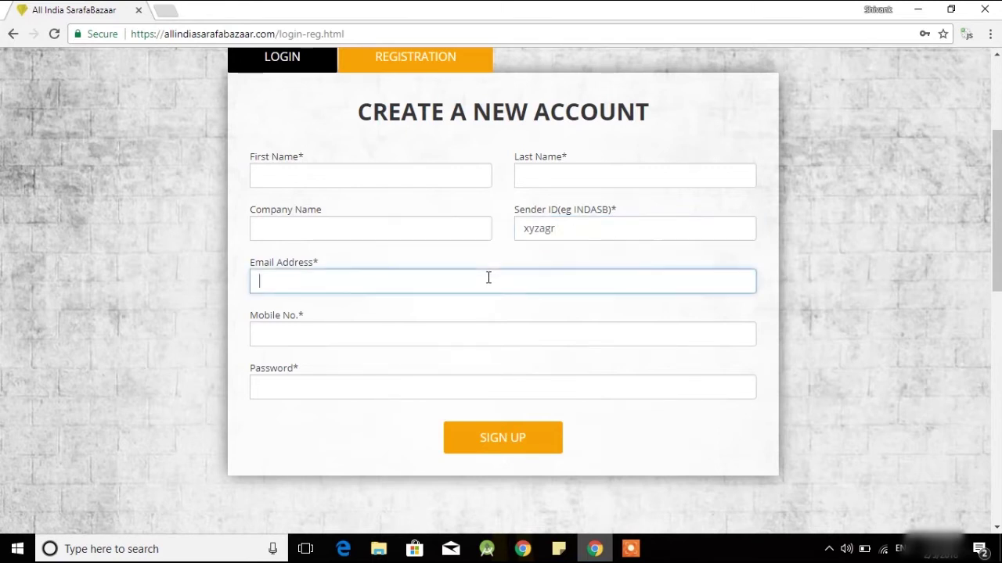
pyautogui.click(449, 339)
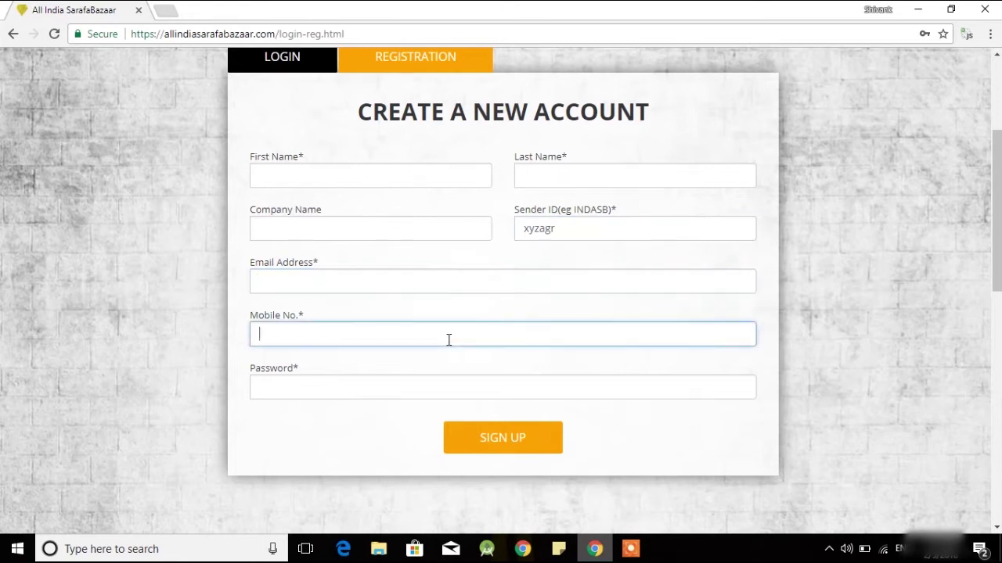
pyautogui.click(433, 386)
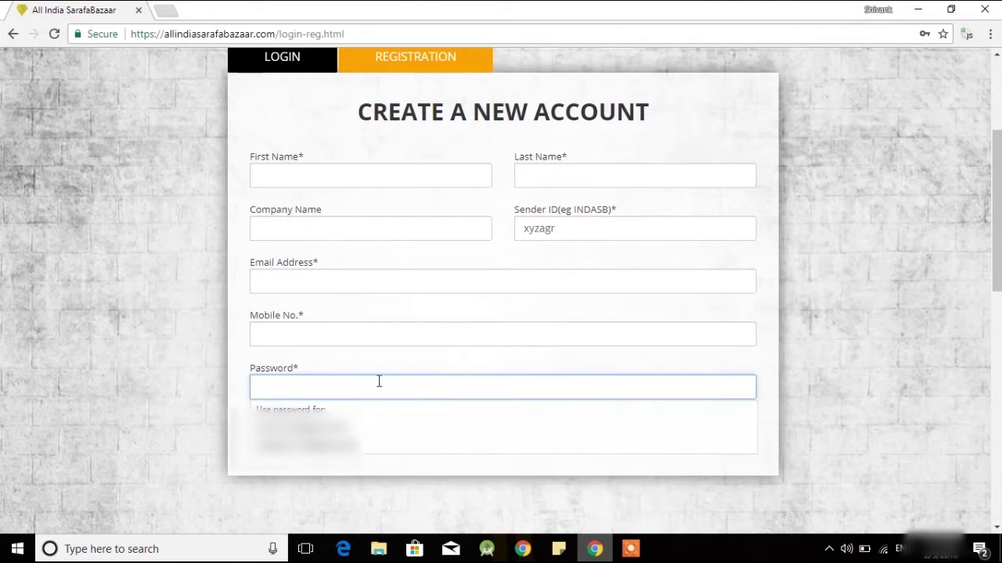
pyautogui.click(179, 404)
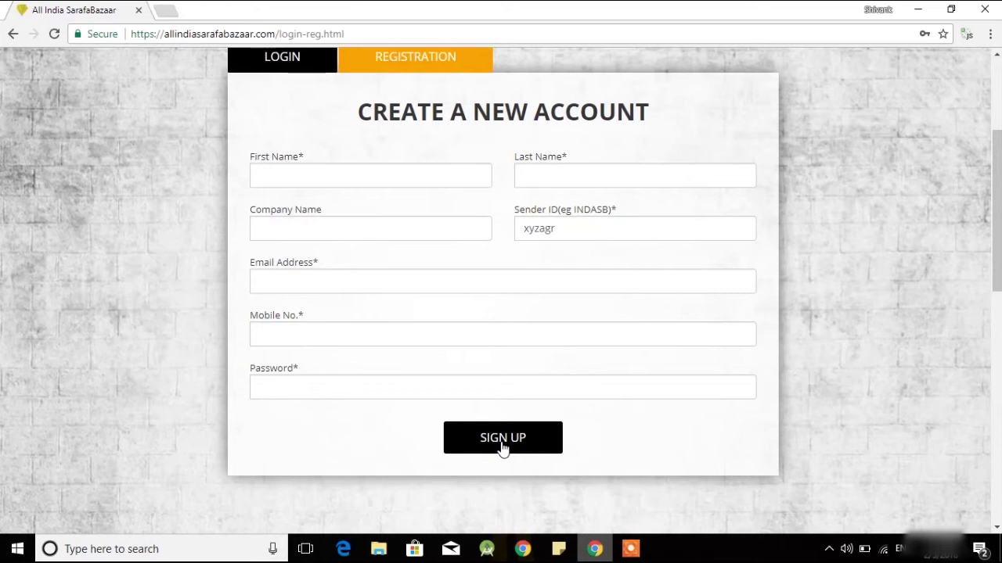
pyautogui.scroll(1, 503, 446)
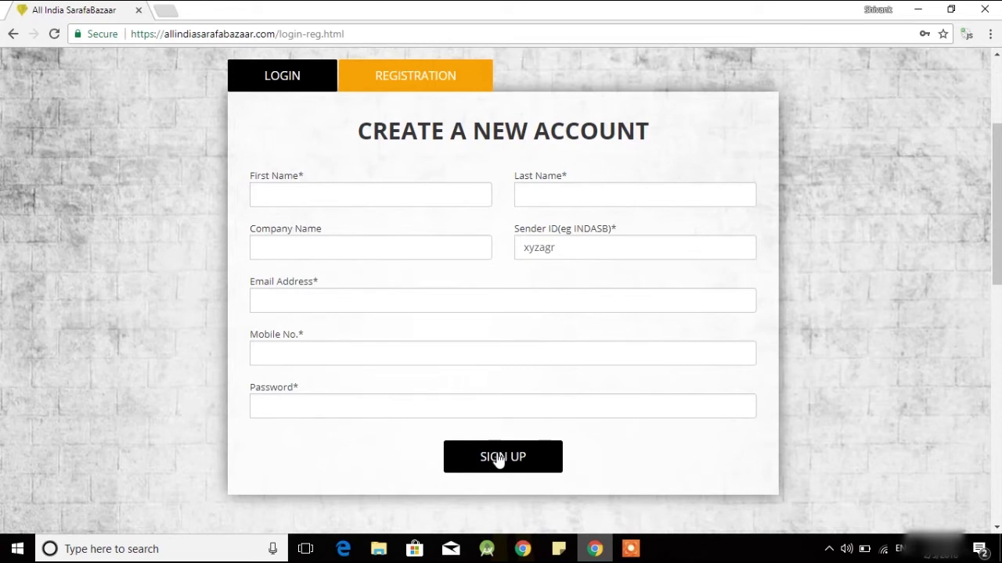
pyautogui.click(287, 81)
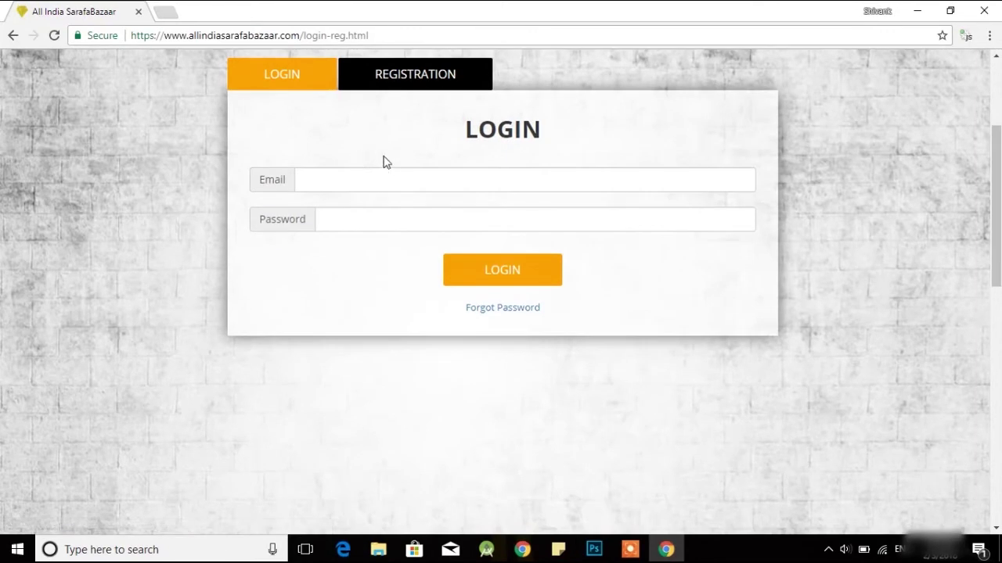
# Log in with Chrome's saved email and password credentials
pyautogui.click(396, 179)
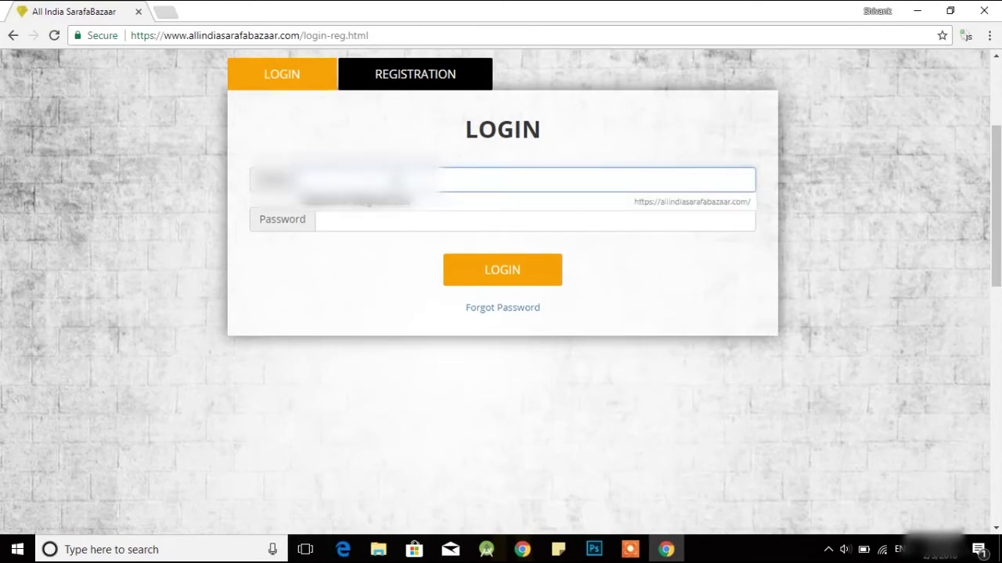
pyautogui.click(396, 207)
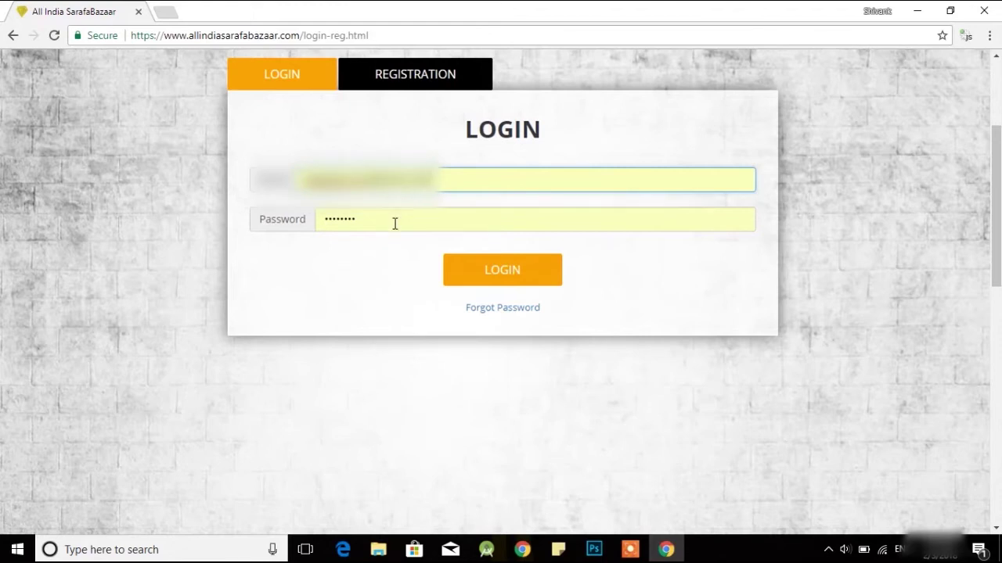
pyautogui.click(499, 278)
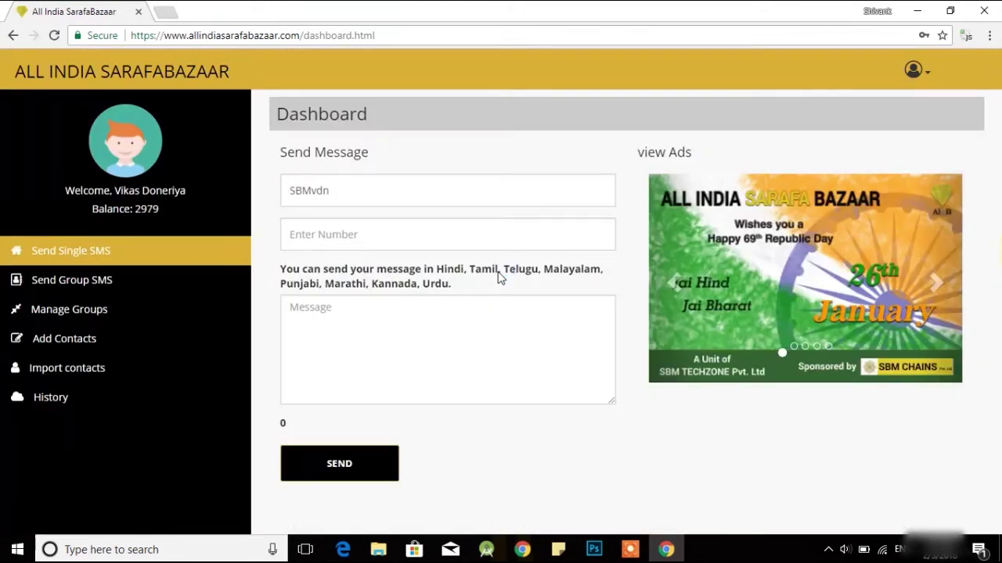
# Write 'hi' in the Send Message box, then switch to the Send Group SMS contacts list
pyautogui.click(351, 272)
pyautogui.click(277, 284)
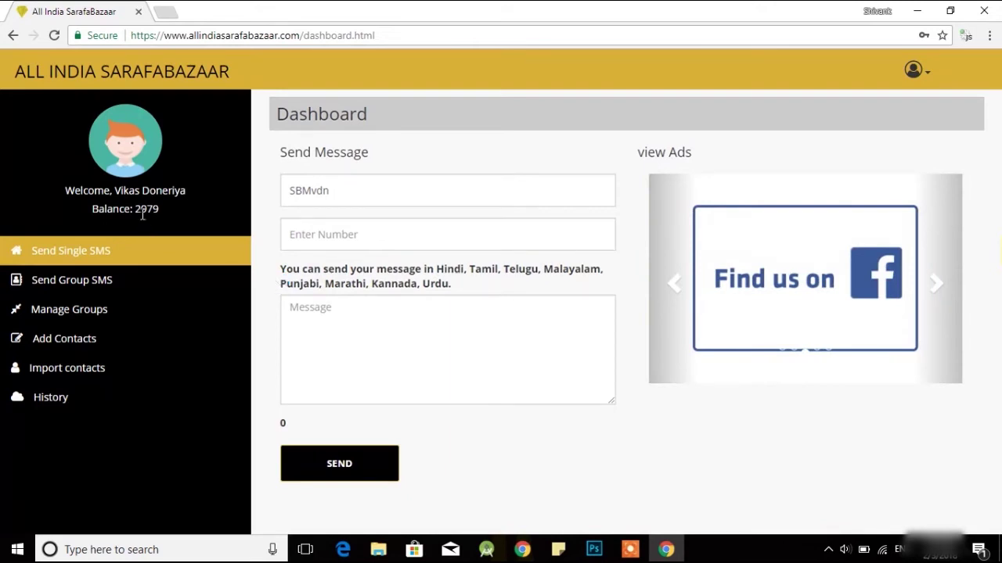
pyautogui.click(183, 229)
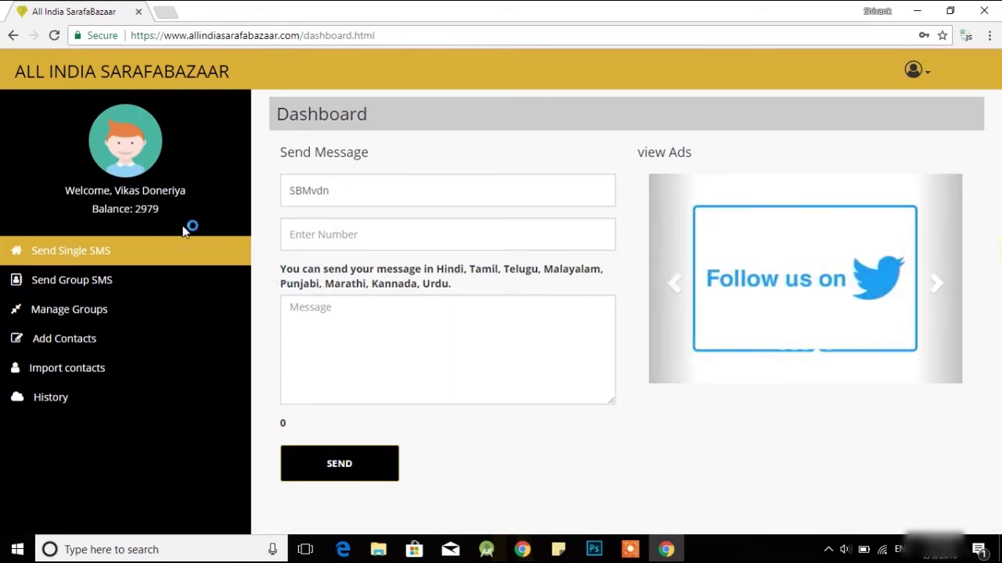
pyautogui.click(270, 276)
pyautogui.click(270, 274)
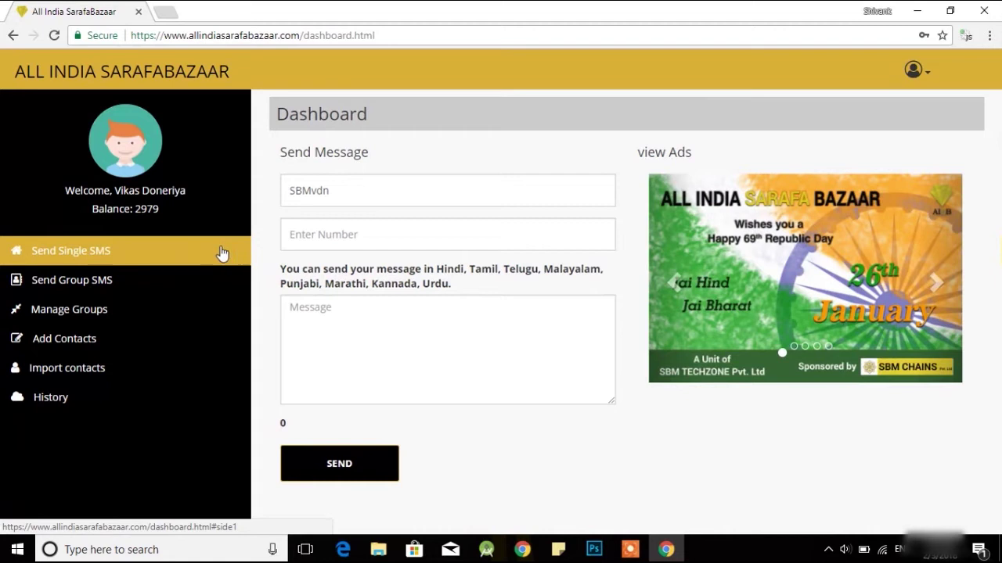
pyautogui.click(270, 253)
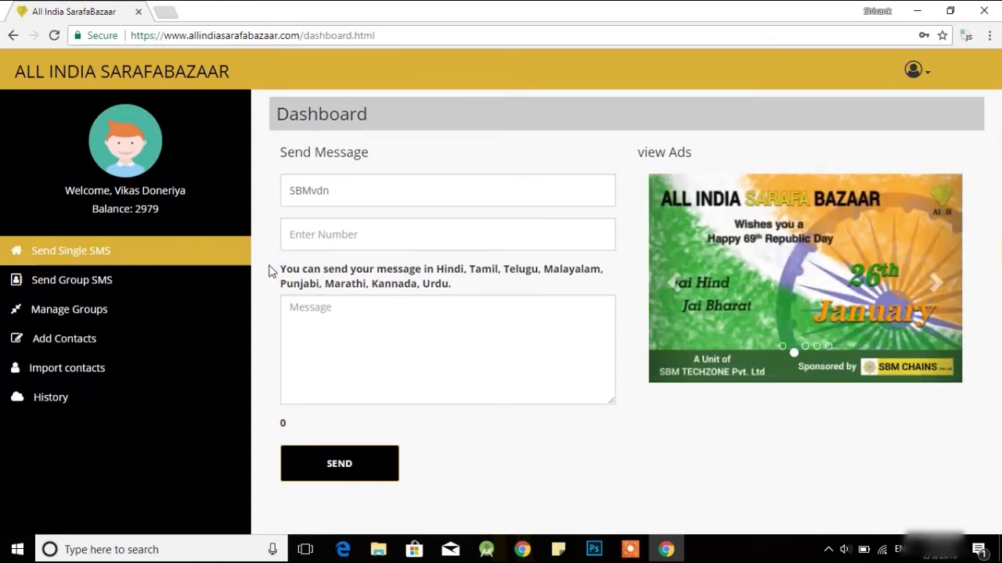
pyautogui.click(271, 268)
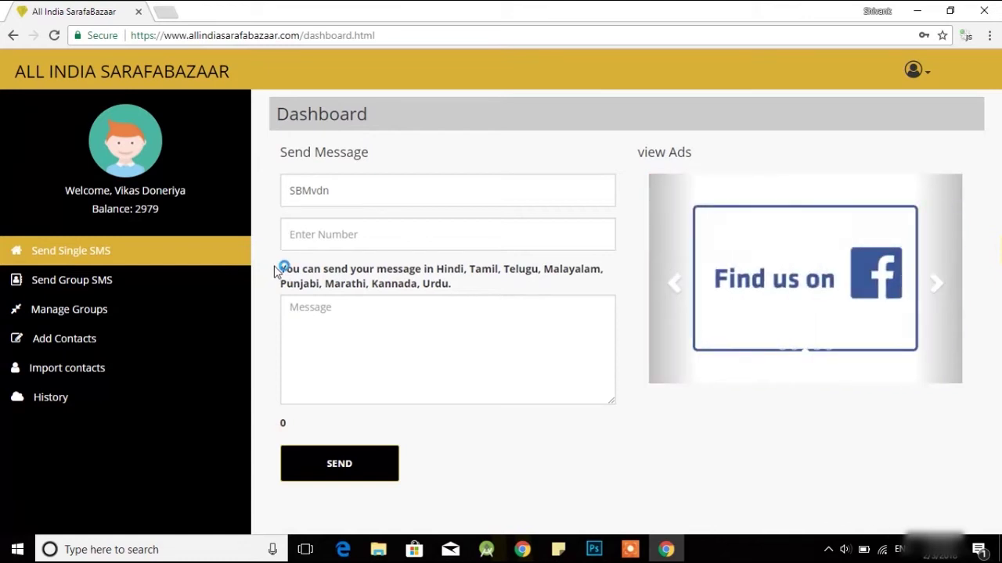
pyautogui.click(334, 259)
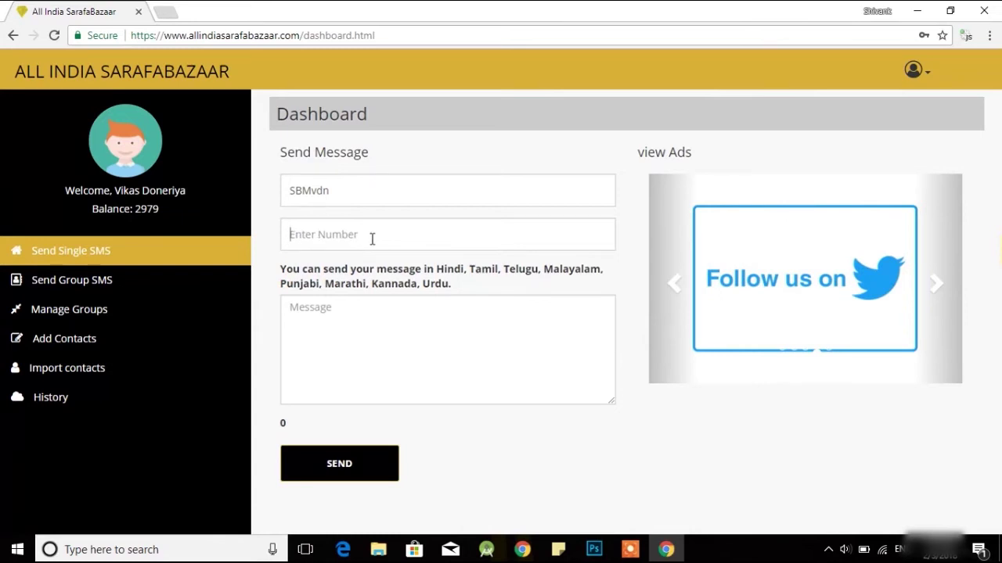
pyautogui.write('hi')
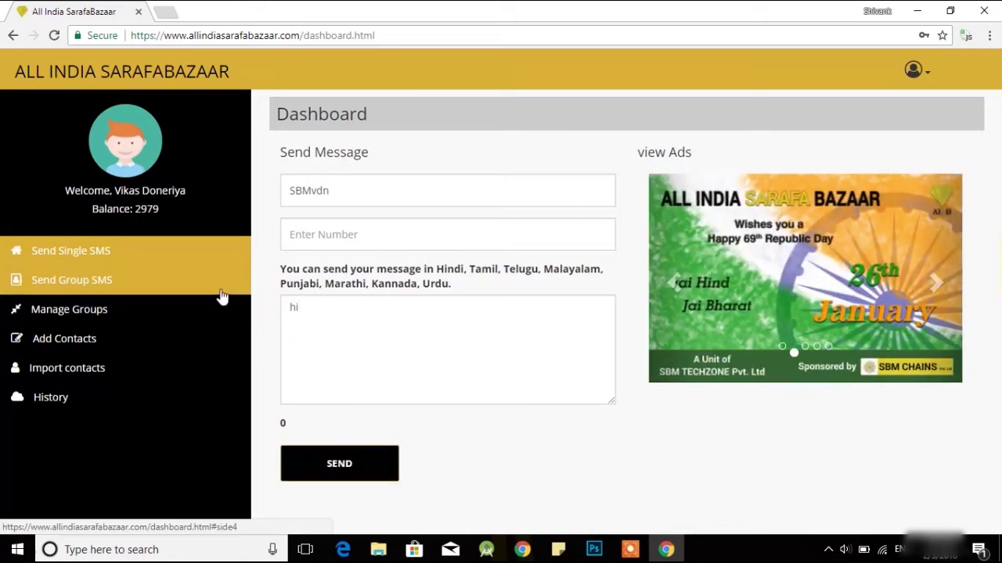
pyautogui.click(83, 282)
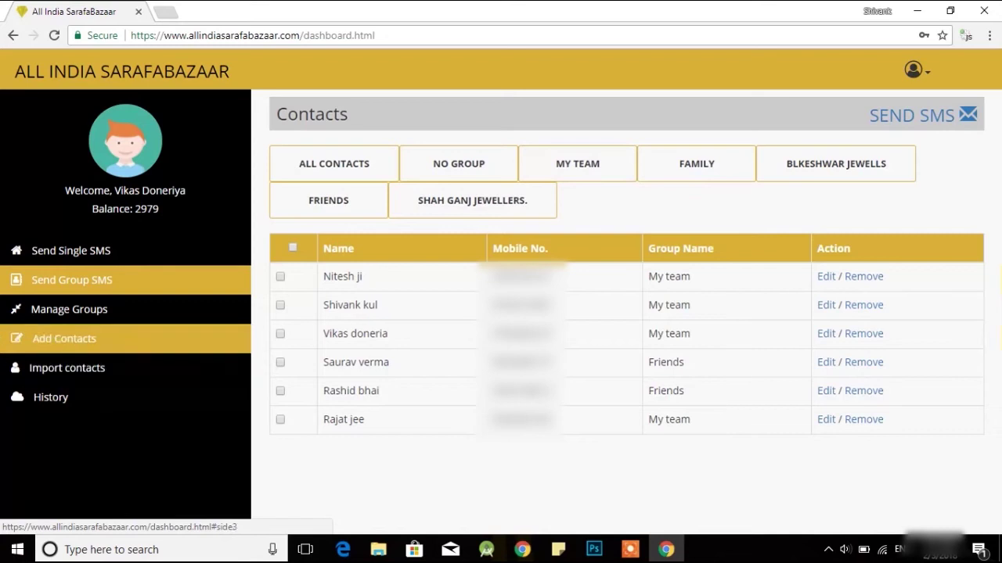
# Open Manage Groups from the sidebar
pyautogui.click(82, 313)
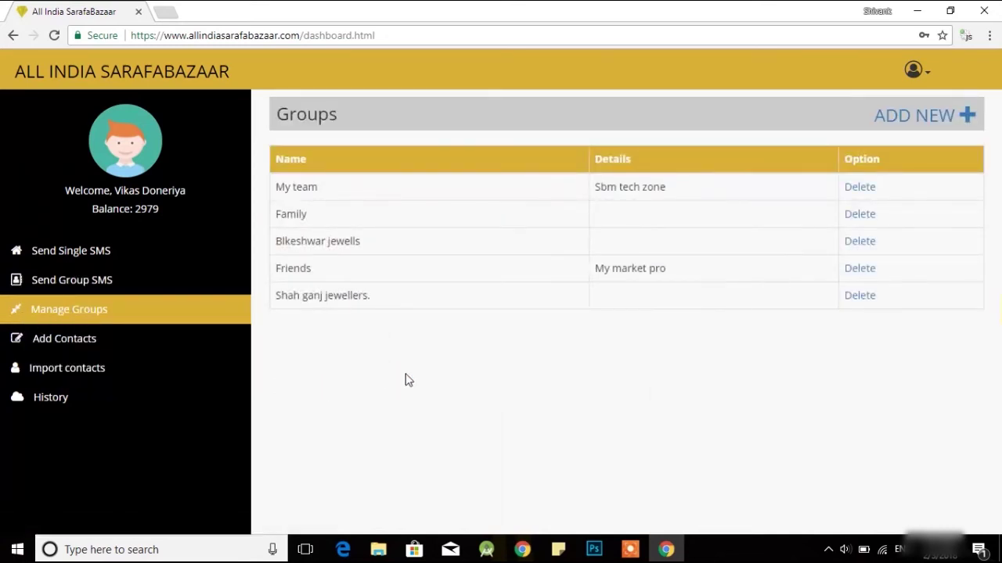
# Create a new contact group named 'test' with details '1234'
pyautogui.click(937, 116)
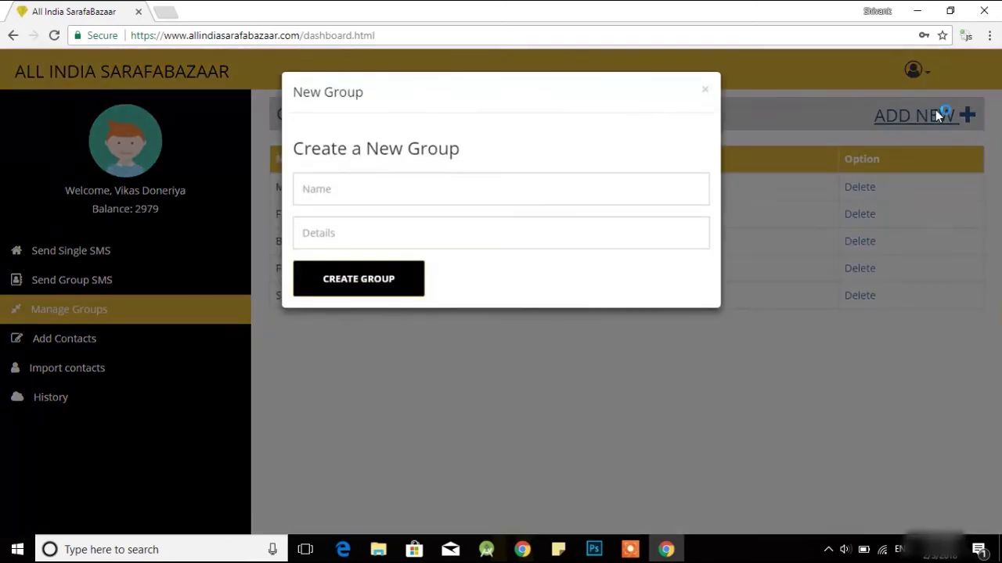
pyautogui.click(426, 194)
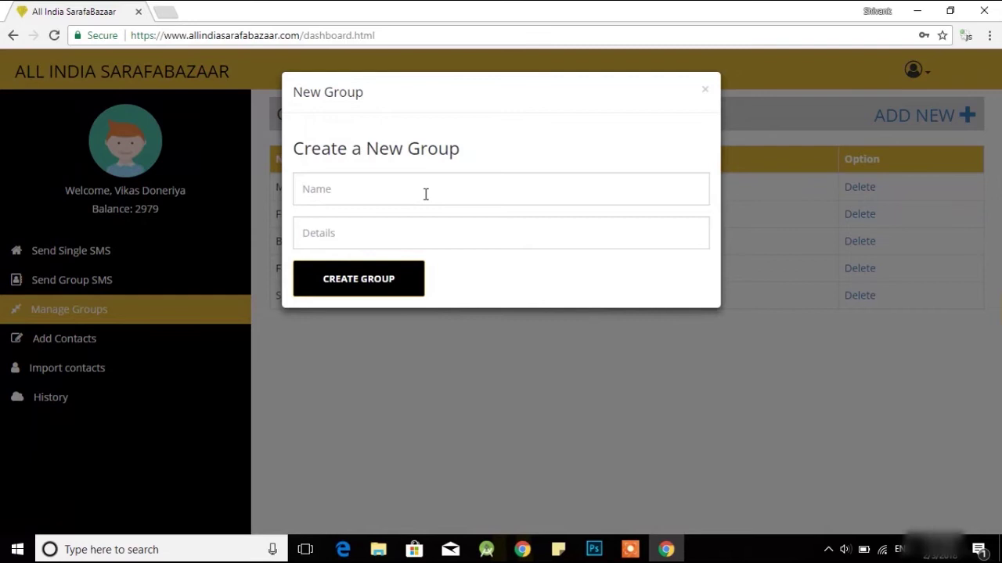
pyautogui.write('te')
pyautogui.click(420, 234)
pyautogui.write('12')
pyautogui.click(363, 280)
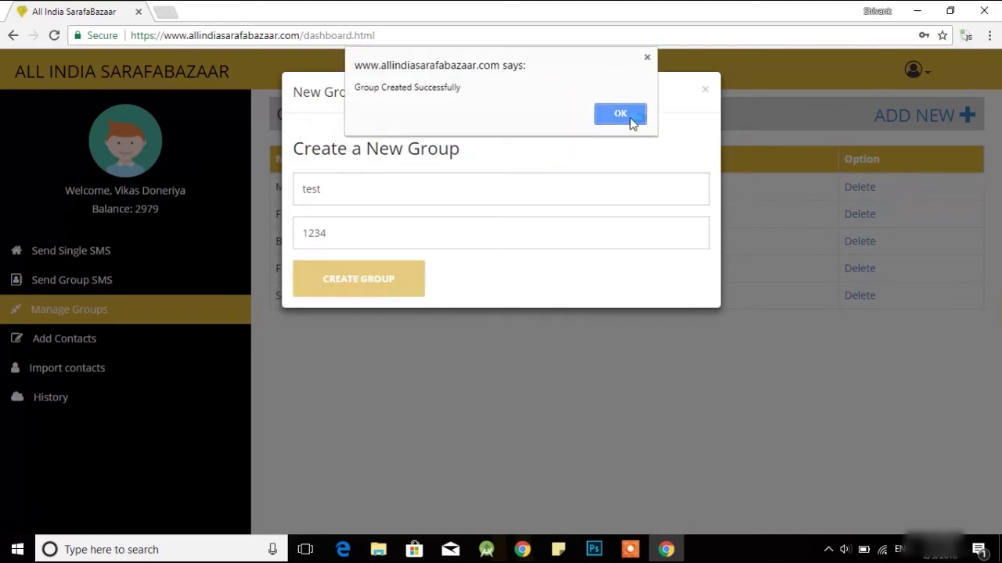
pyautogui.click(626, 116)
pyautogui.click(704, 91)
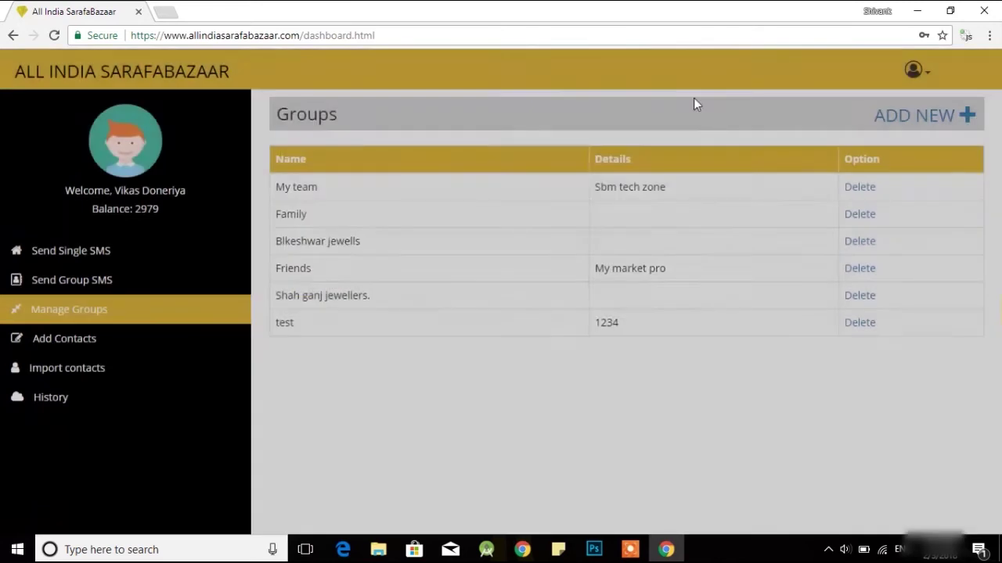
# Add a contact's name and mobile number, assign it to group 'test', and save
pyautogui.click(299, 326)
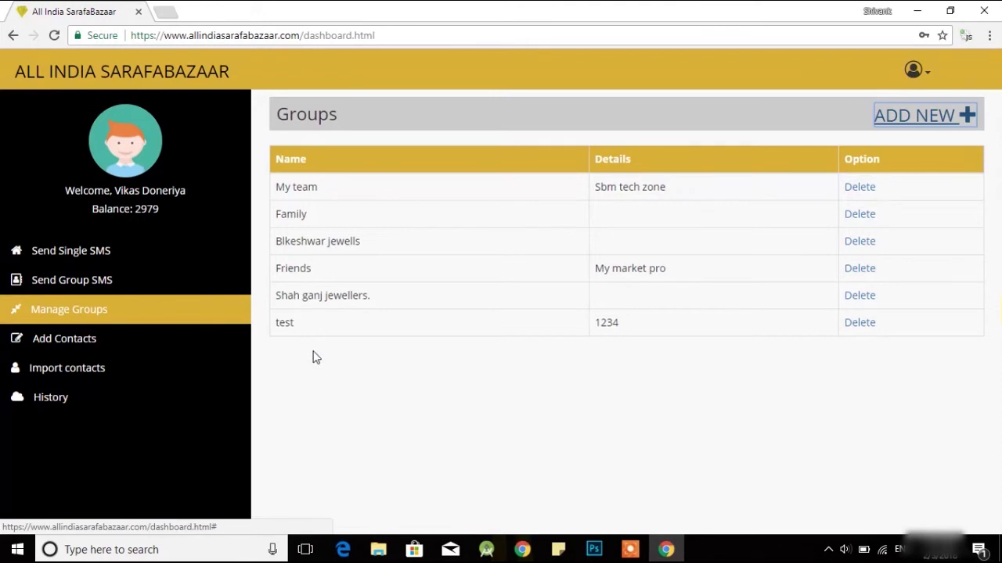
pyautogui.click(67, 341)
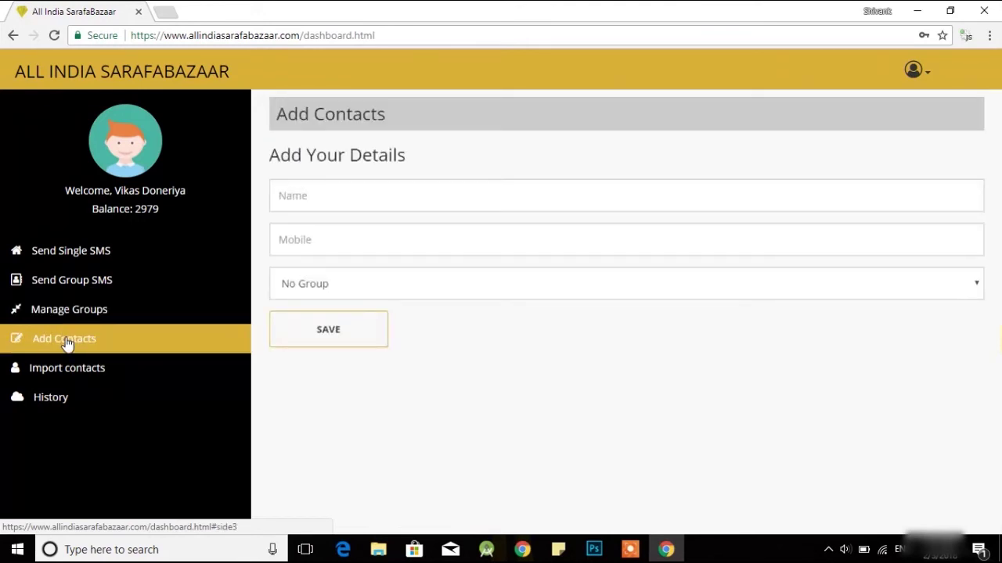
pyautogui.click(497, 193)
pyautogui.write('e')
pyautogui.press('BackSpace')
pyautogui.write('hemant')
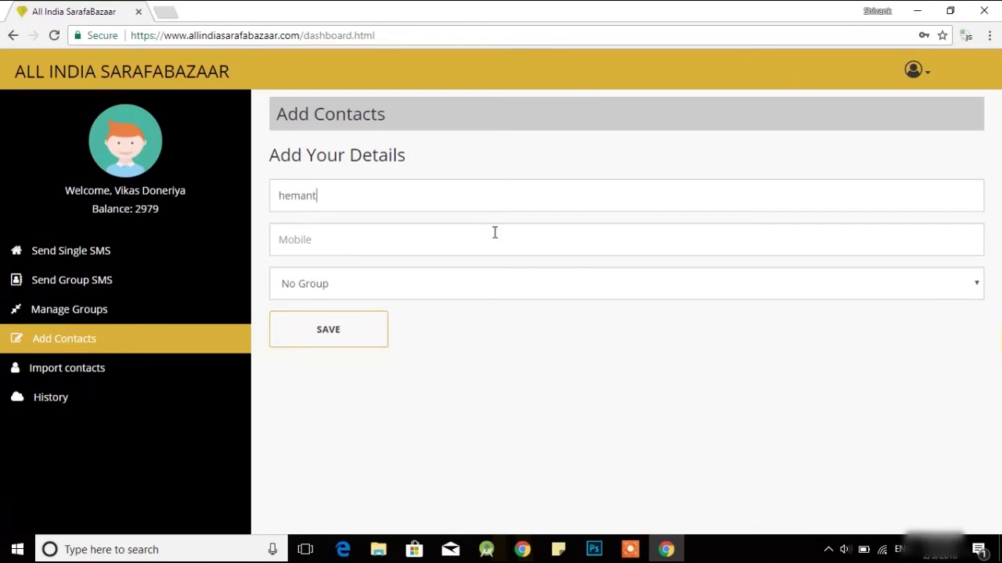
pyautogui.click(483, 290)
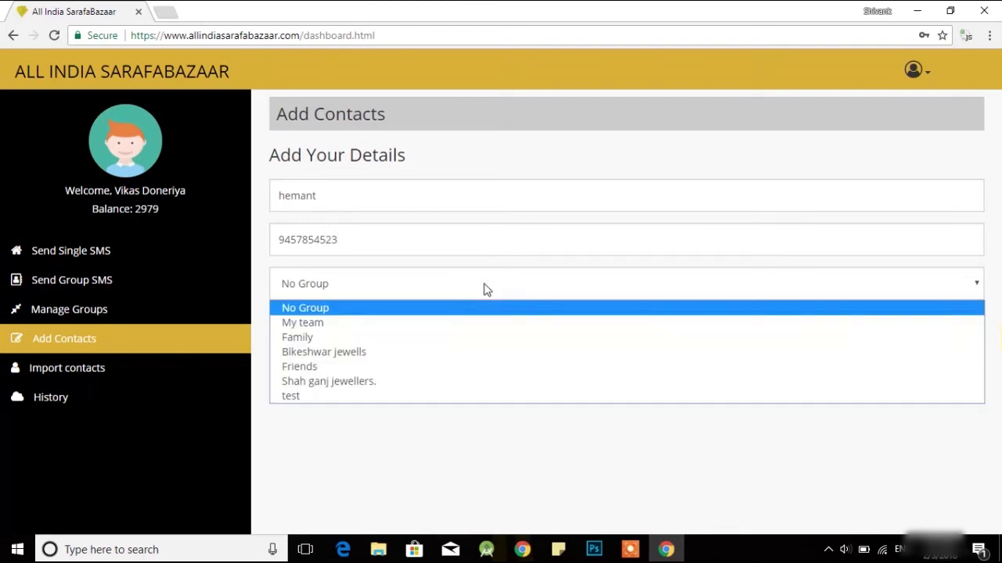
pyautogui.click(425, 397)
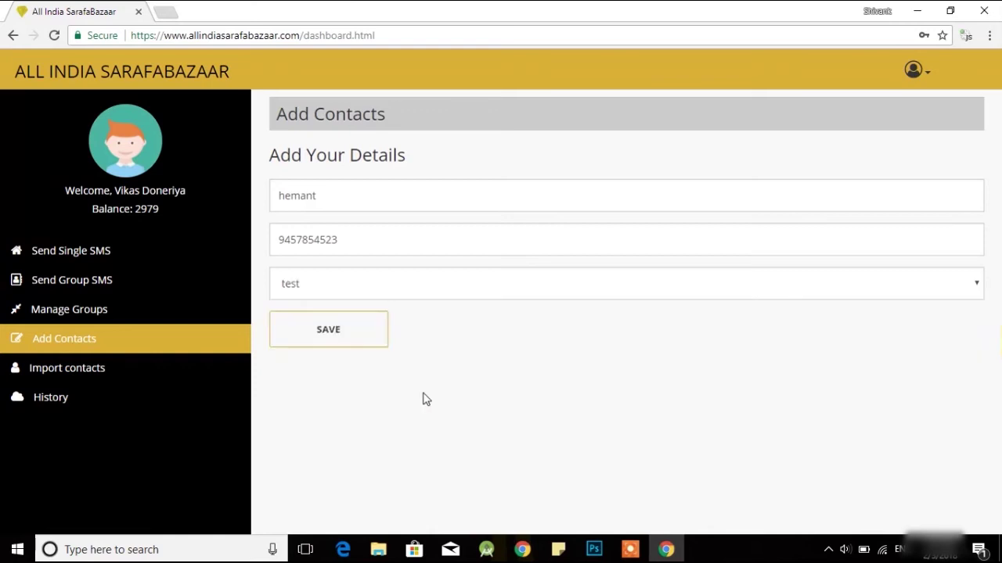
pyautogui.click(350, 338)
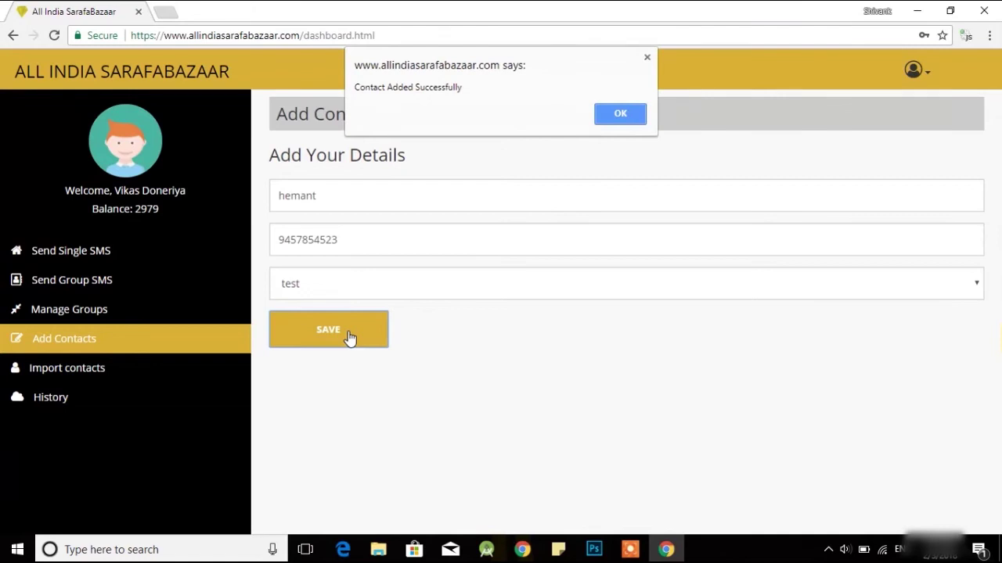
pyautogui.click(637, 116)
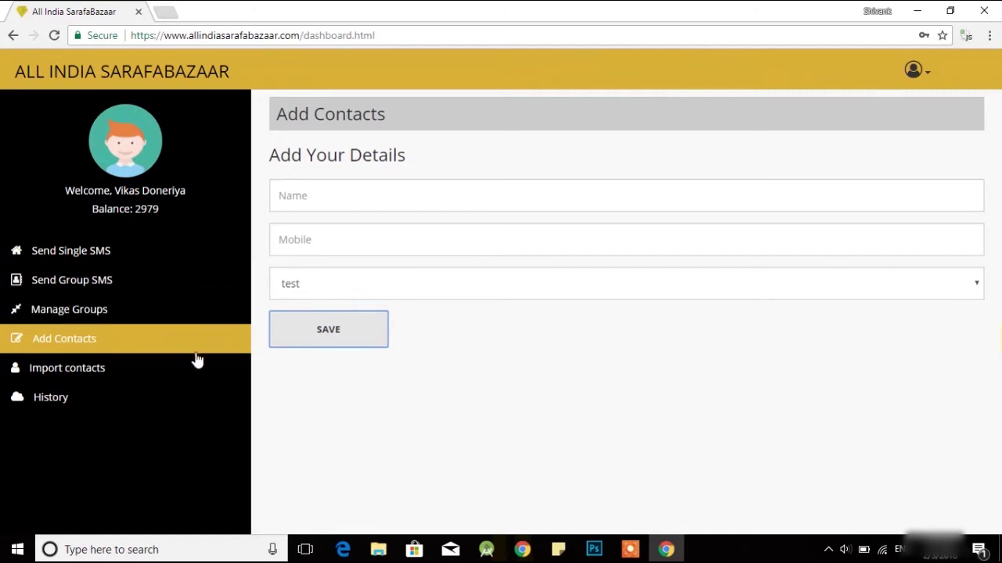
# Open Import Contact and download the sample file Book1.csv
pyautogui.click(147, 370)
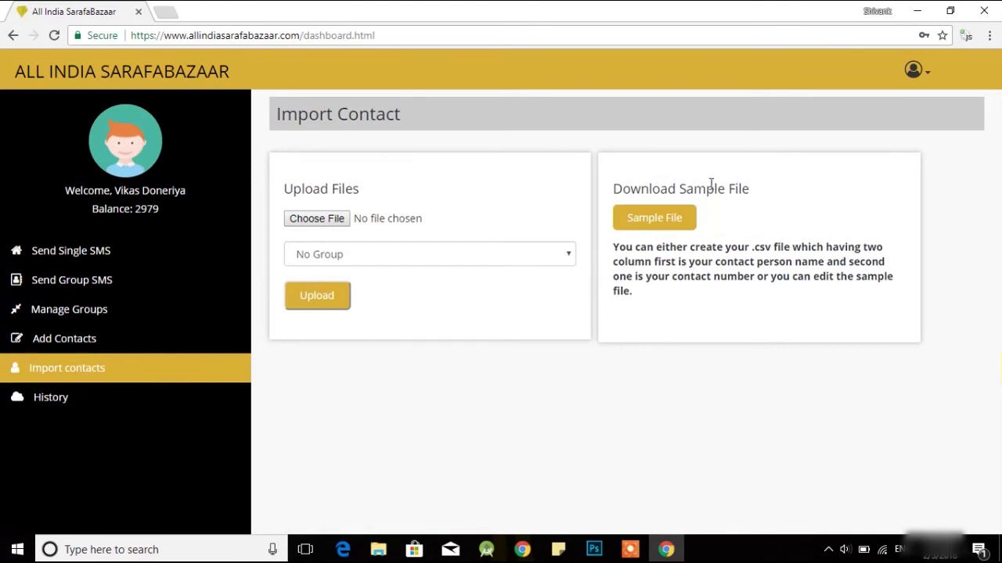
pyautogui.click(678, 224)
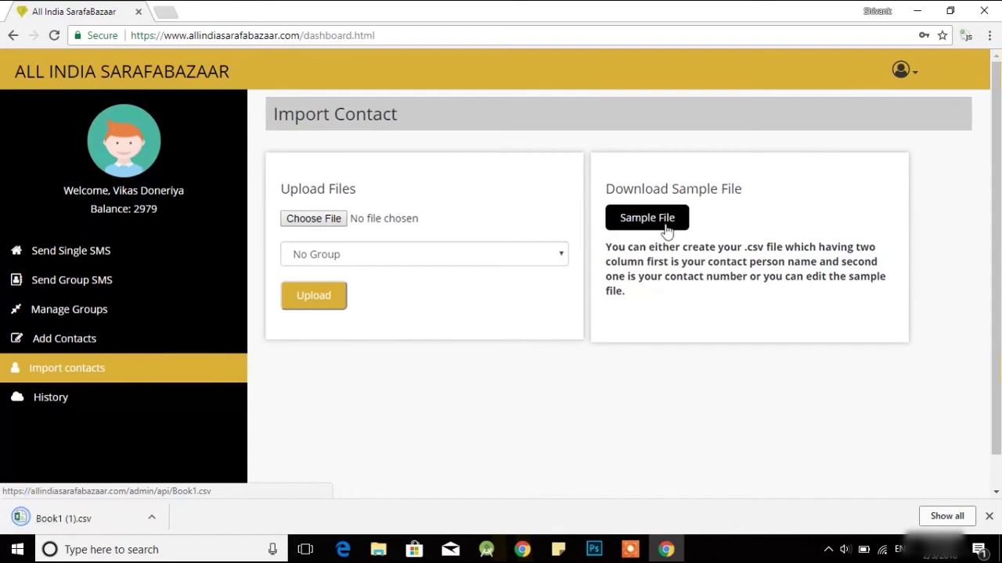
pyautogui.click(663, 218)
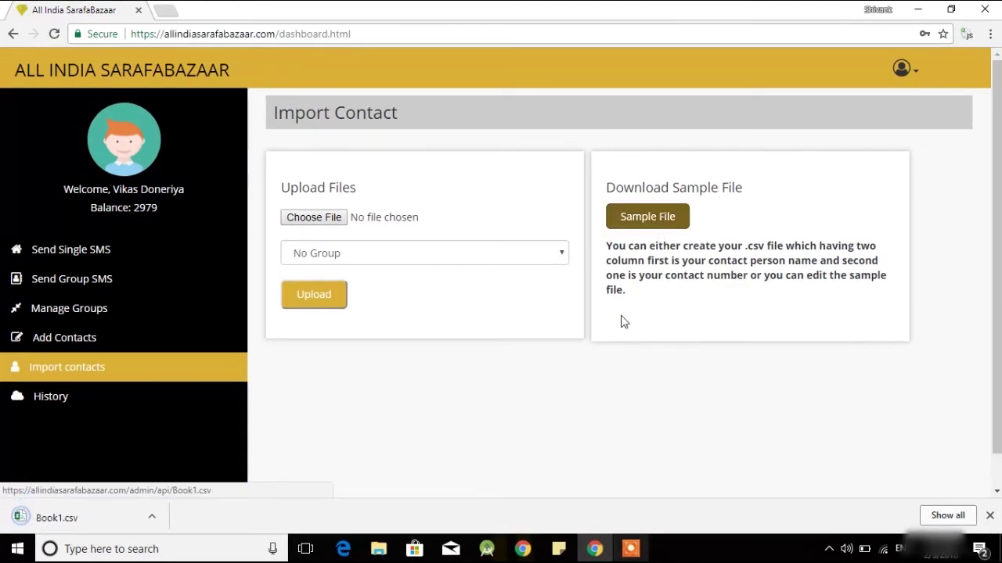
# Open Book1.csv, widen column B, and add a contact's name and phone number in row 5
pyautogui.click(48, 513)
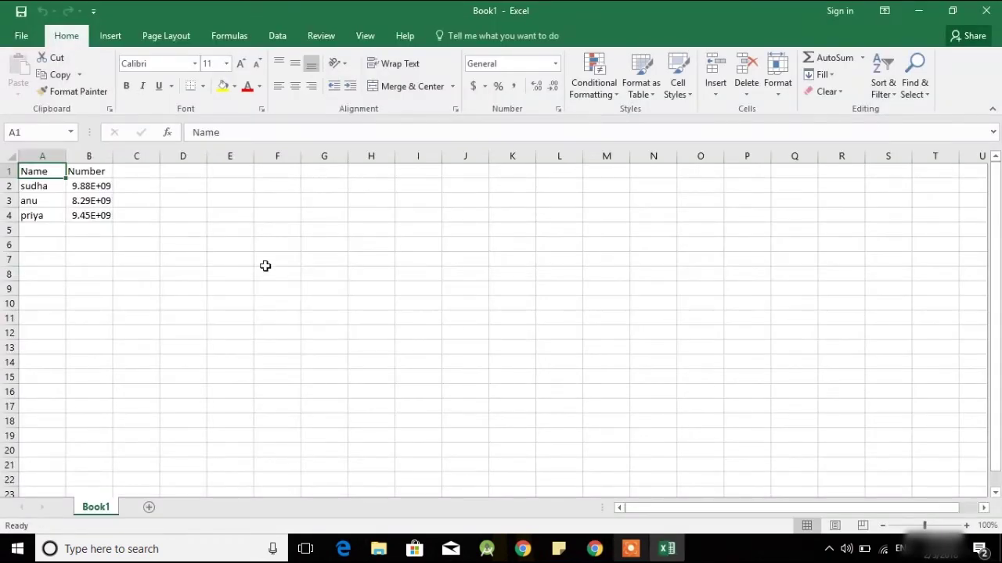
pyautogui.doubleClick(112, 157)
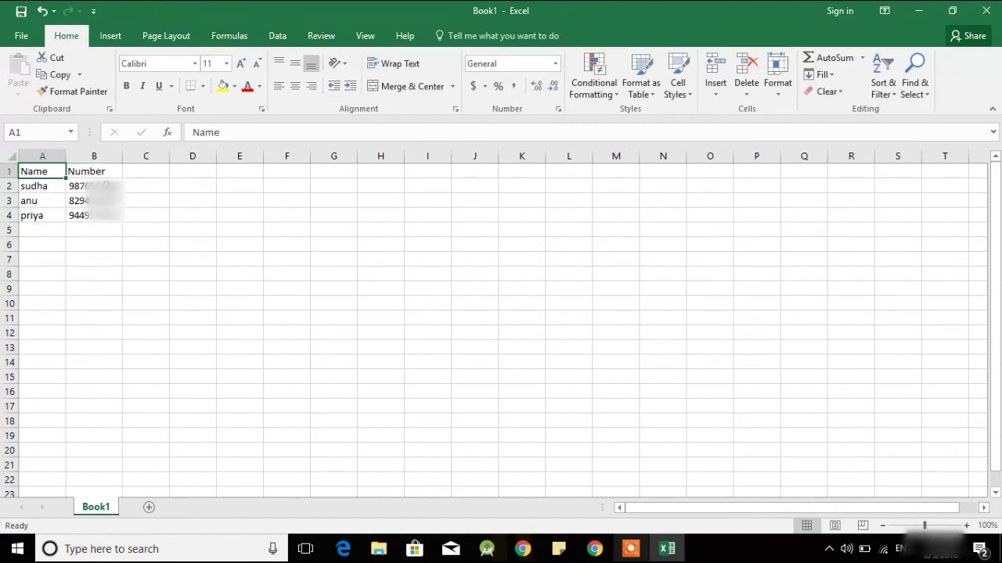
pyautogui.click(32, 230)
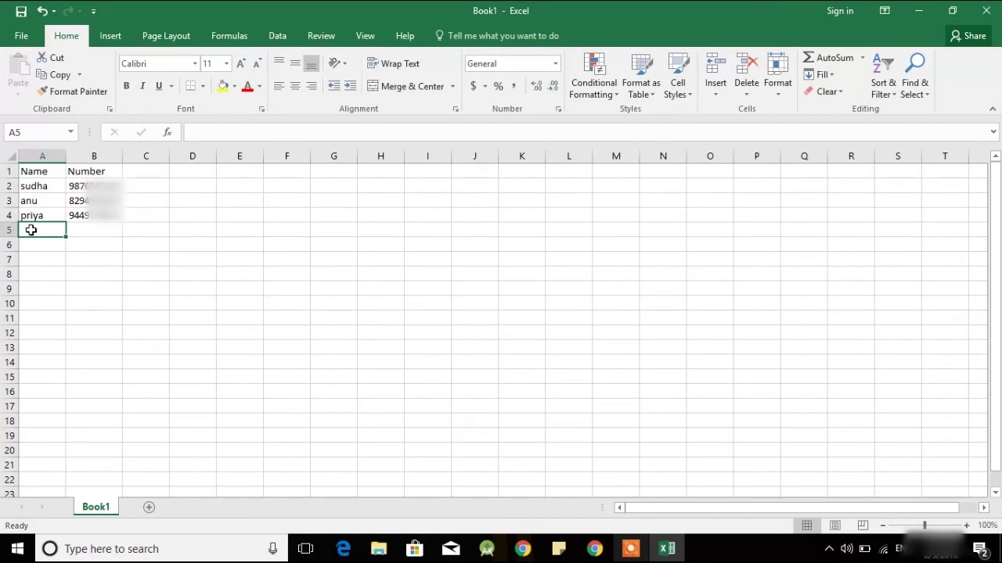
pyautogui.write('Nitesh')
pyautogui.click(85, 231)
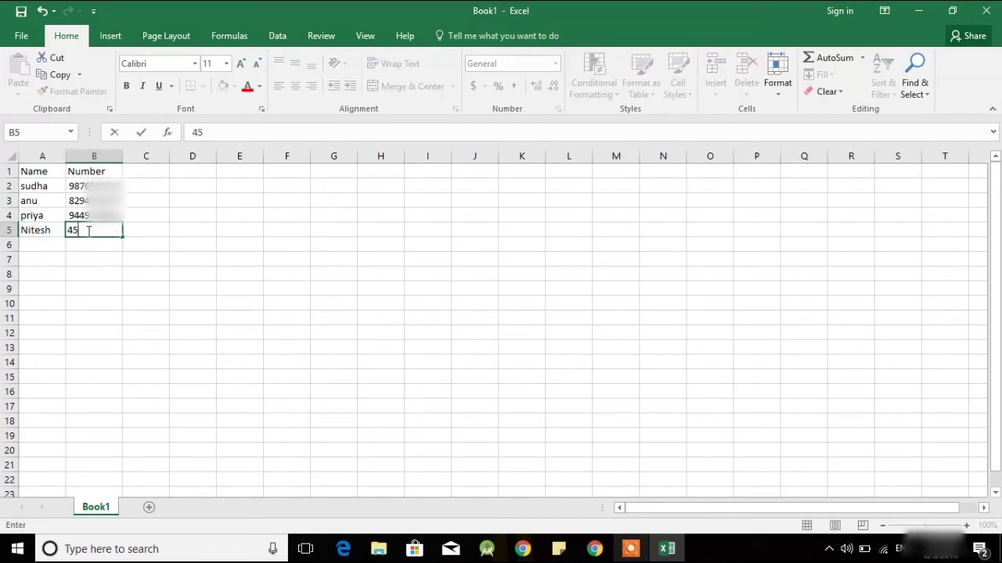
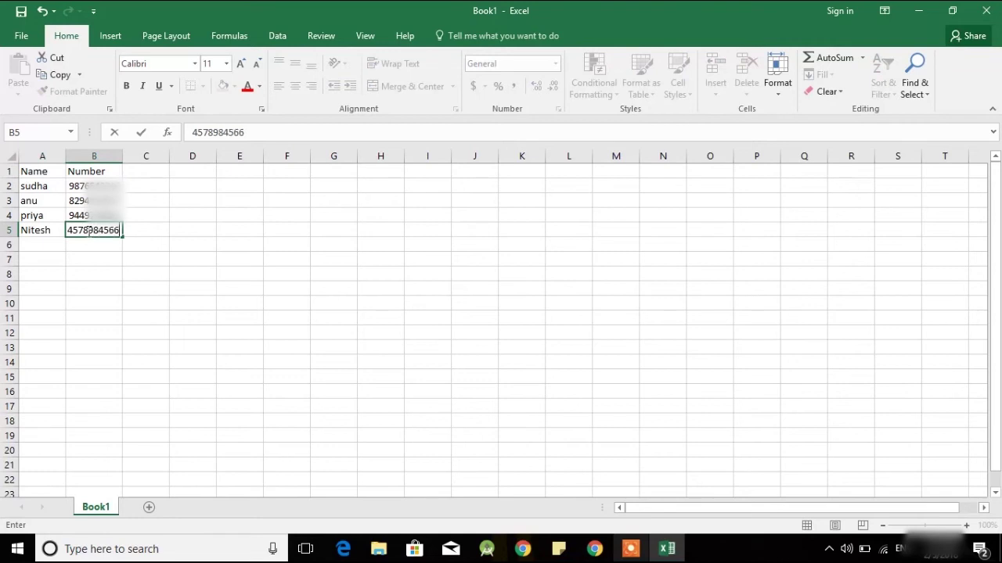
pyautogui.click(94, 270)
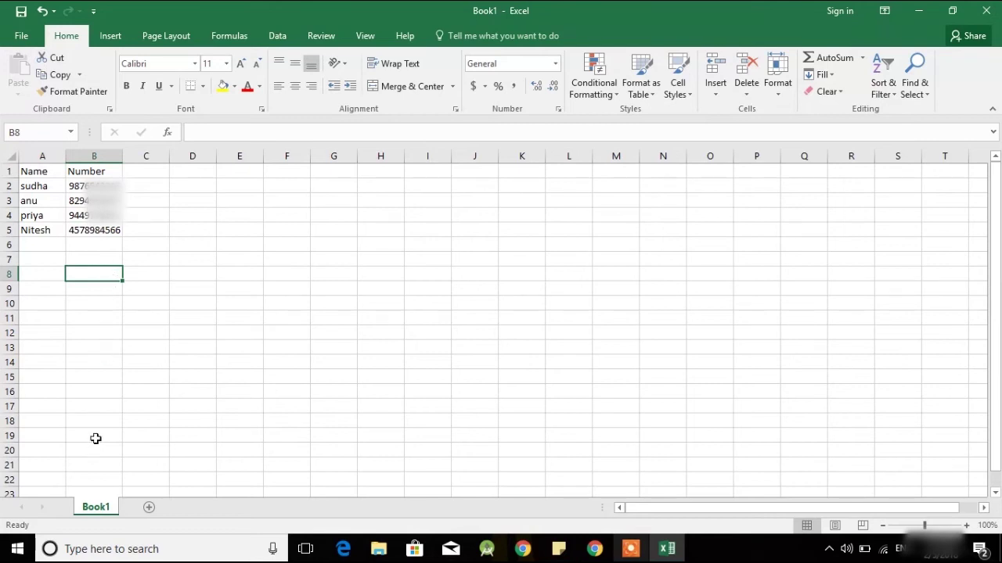
# Save Book1.csv in CSV format and close Excel
pyautogui.click(24, 40)
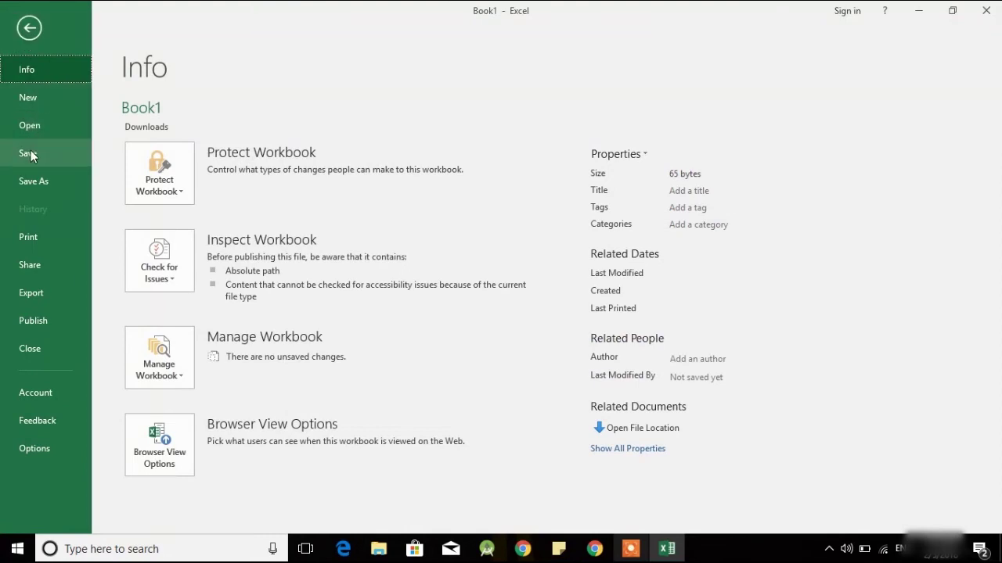
pyautogui.click(30, 151)
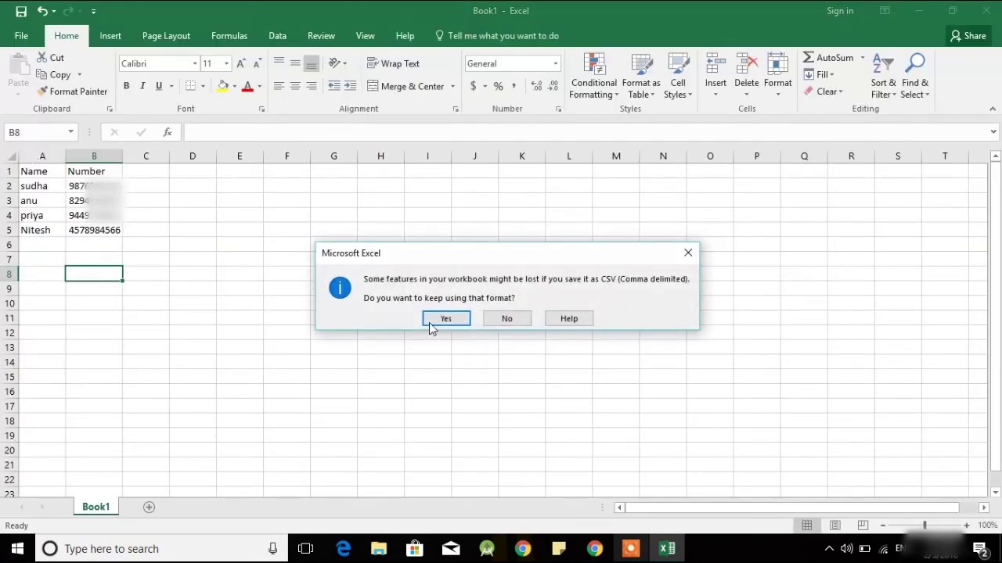
pyautogui.click(442, 319)
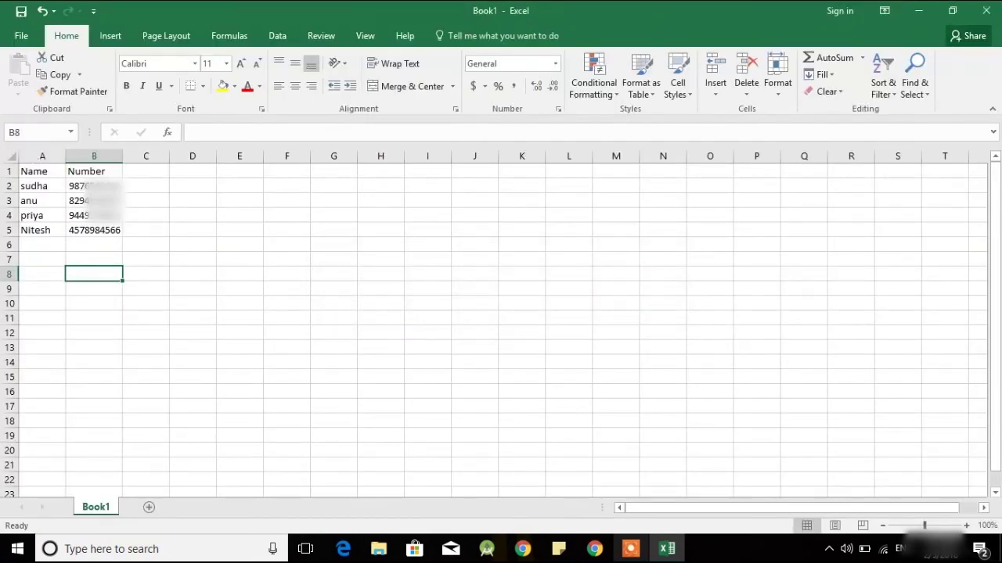
pyautogui.click(991, 10)
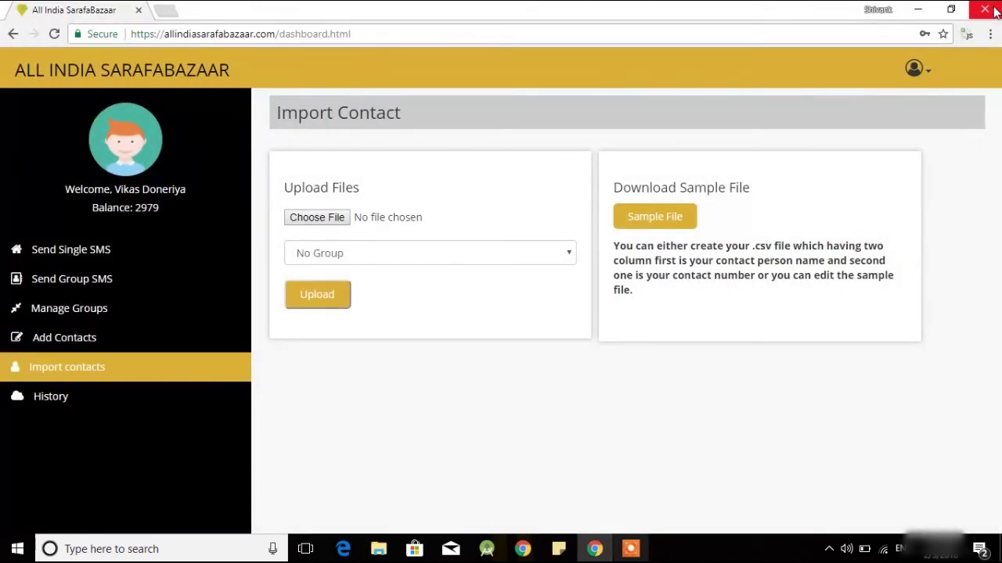
# Choose the edited Book1.csv as the contacts file to upload
pyautogui.click(334, 218)
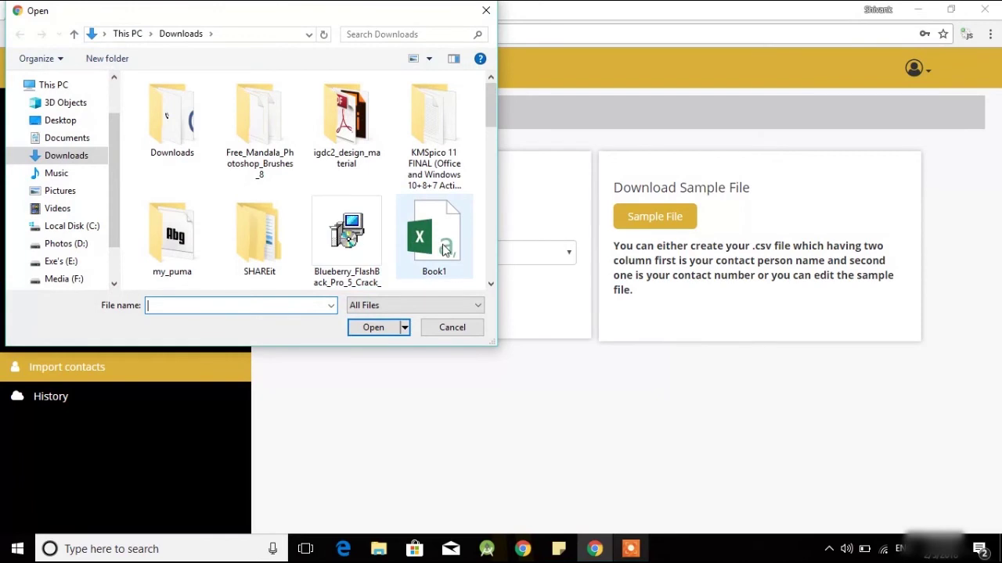
pyautogui.click(443, 244)
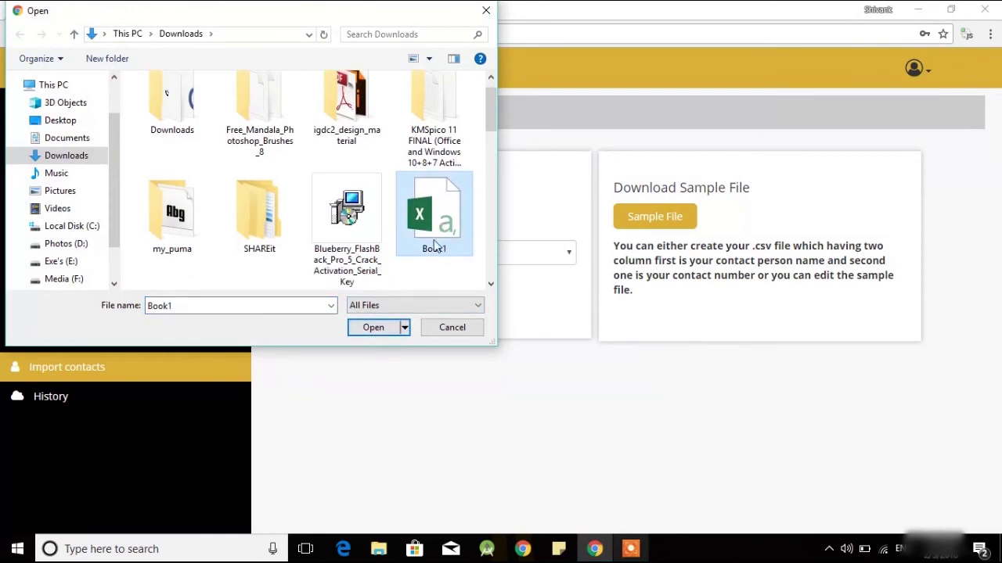
pyautogui.click(371, 328)
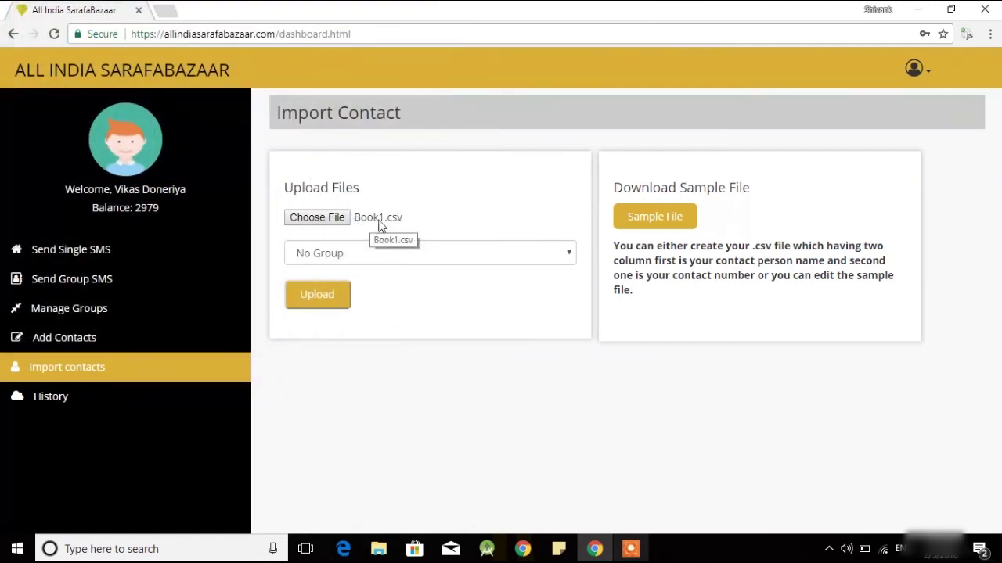
# Upload Book1.csv into the test group and dismiss the success alert
pyautogui.click(331, 259)
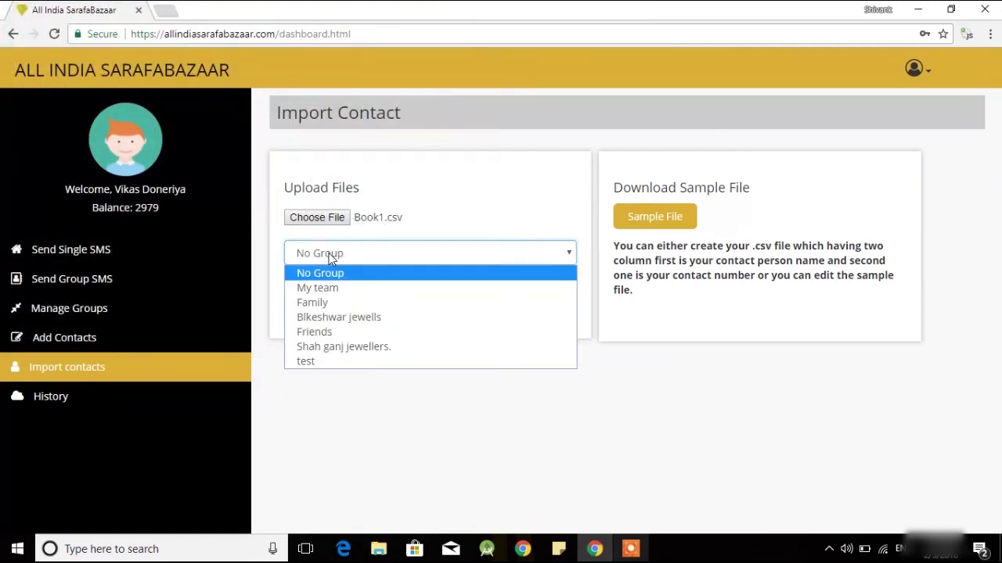
pyautogui.click(317, 361)
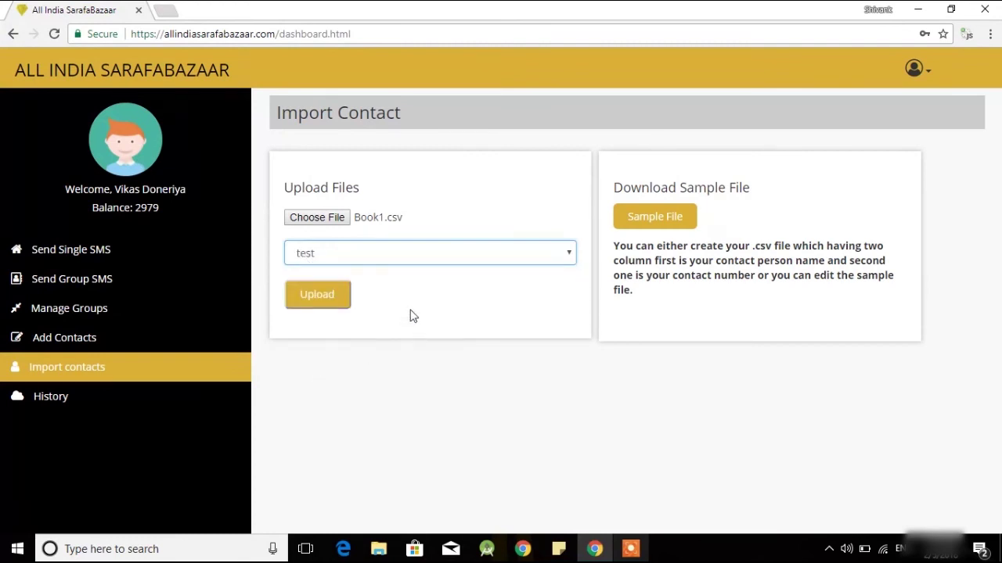
pyautogui.click(332, 297)
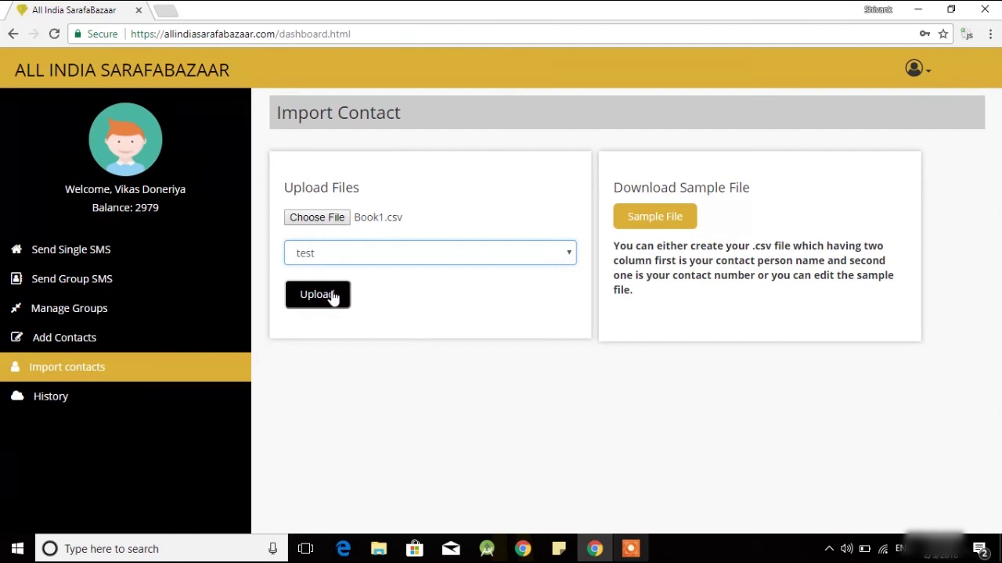
pyautogui.click(333, 296)
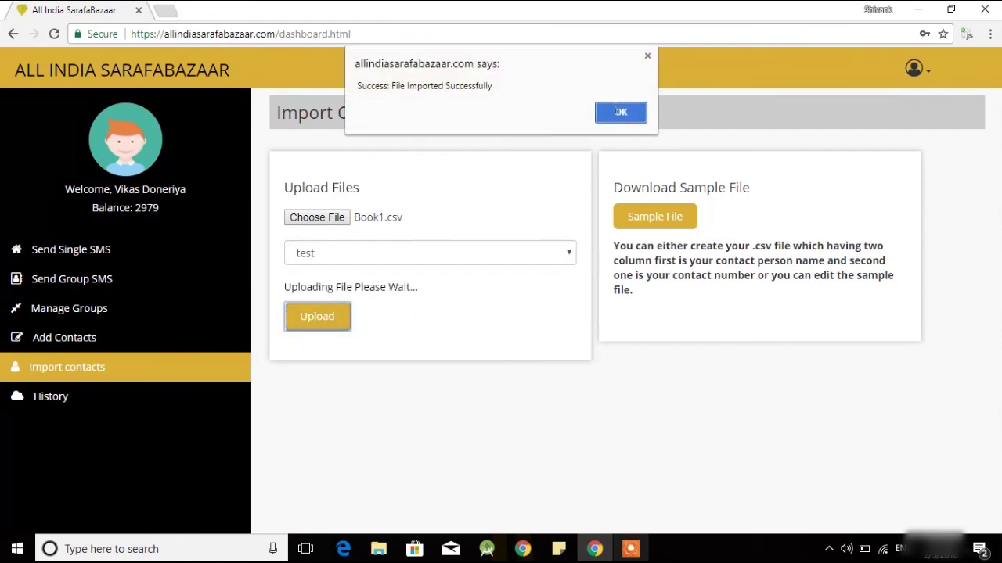
pyautogui.click(616, 113)
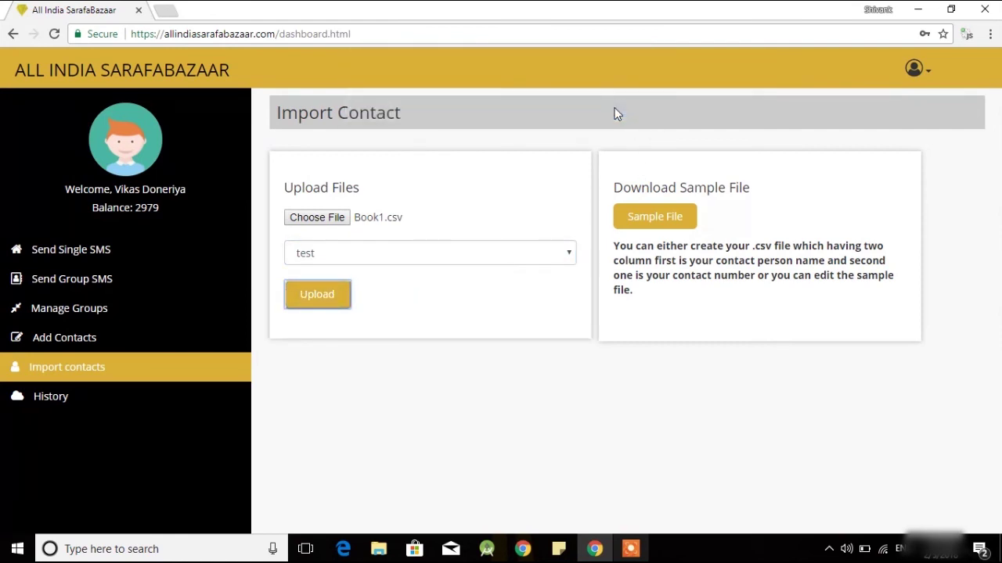
pyautogui.click(85, 282)
# Filter the Group SMS contacts to the test group, then clear the all-contacts selection
pyautogui.click(85, 282)
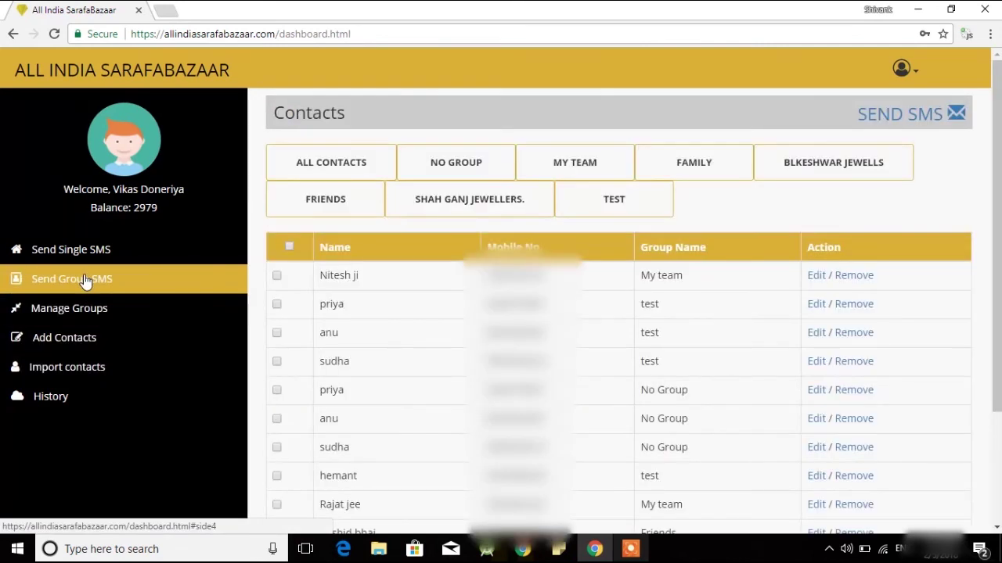
pyautogui.click(618, 200)
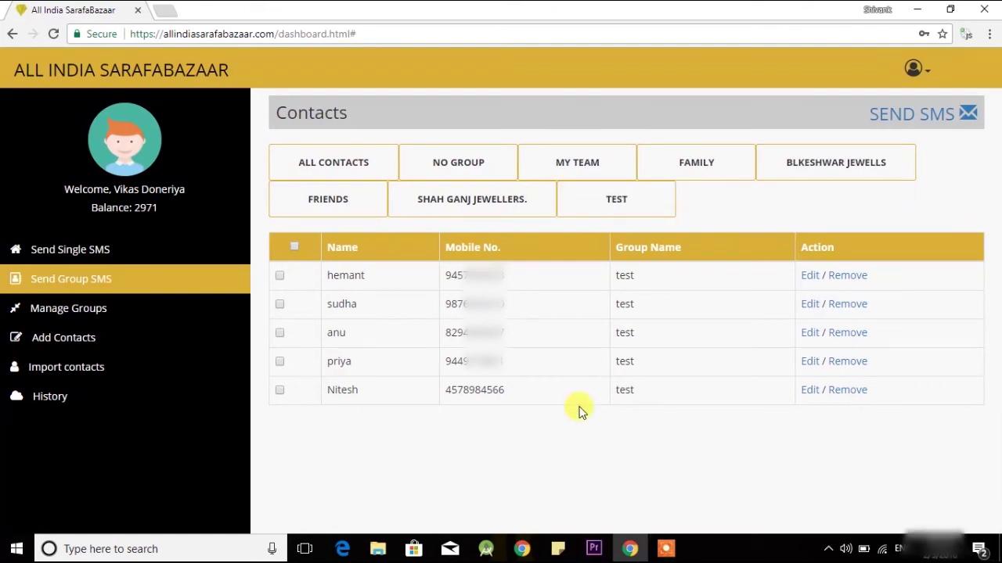
pyautogui.doubleClick(335, 276)
pyautogui.click(404, 278)
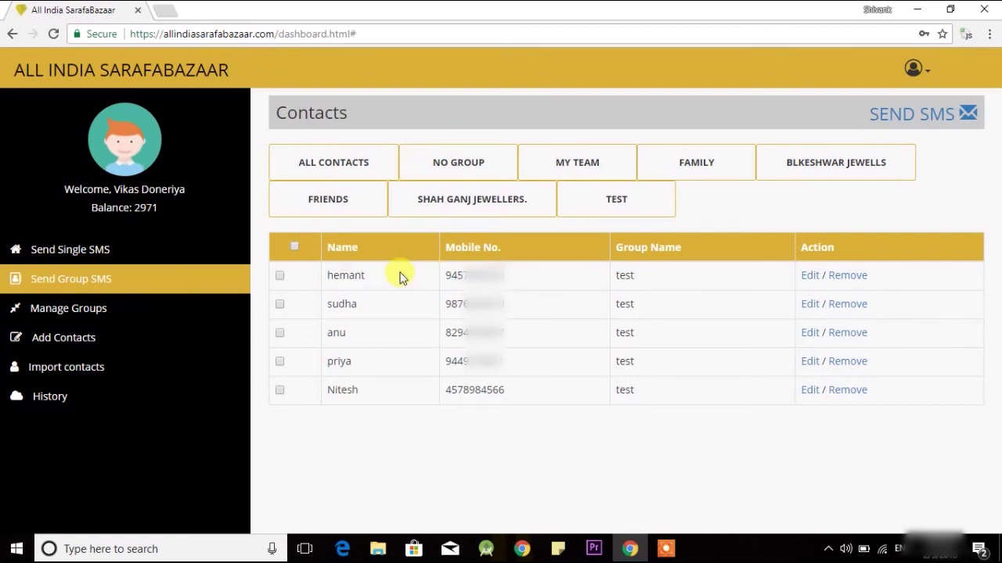
pyautogui.click(295, 248)
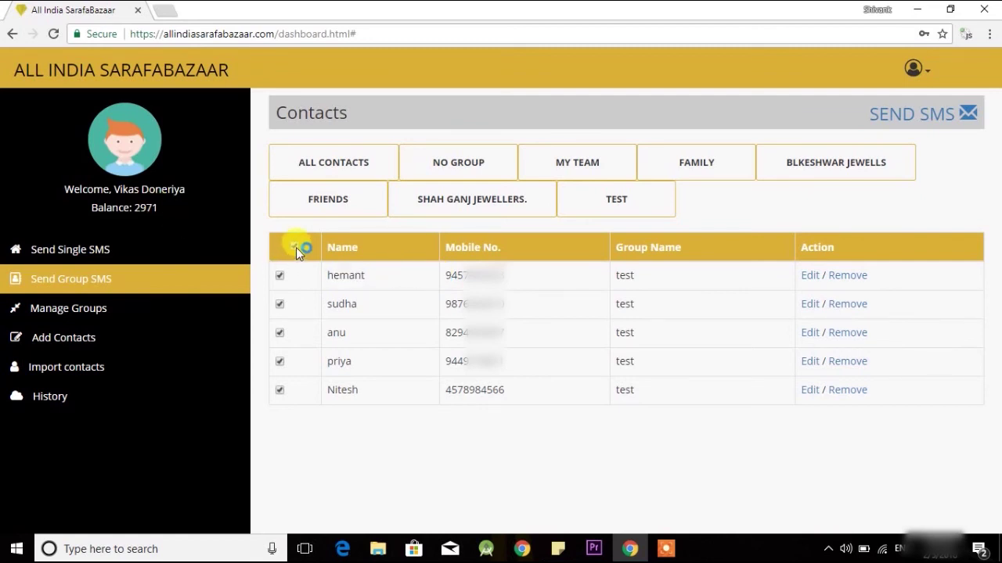
pyautogui.click(943, 113)
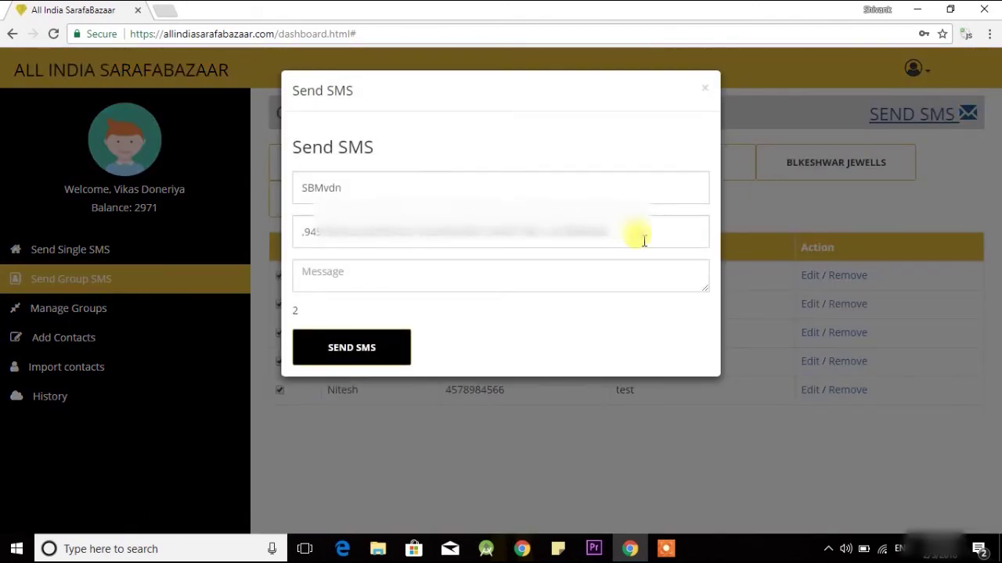
pyautogui.click(705, 89)
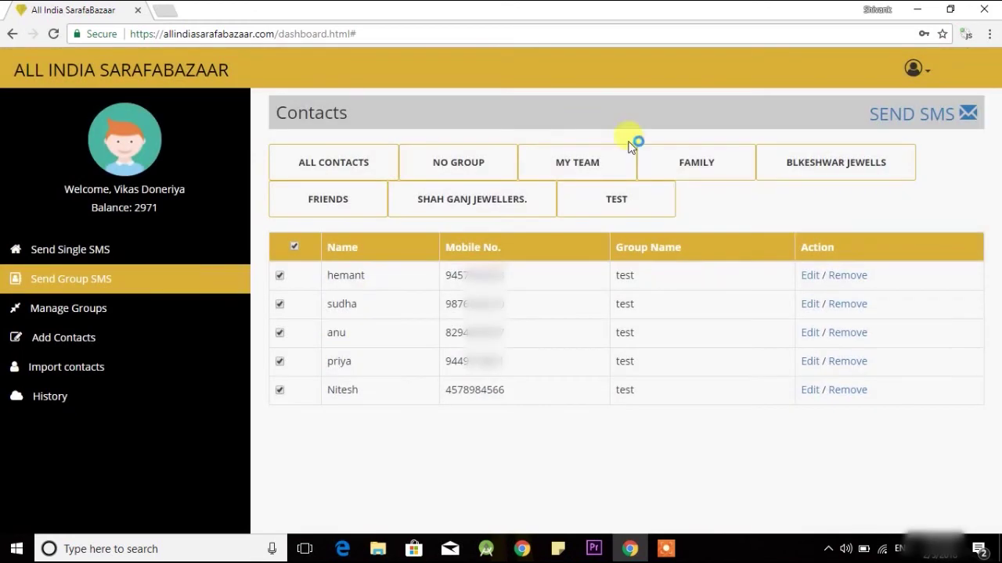
pyautogui.click(295, 246)
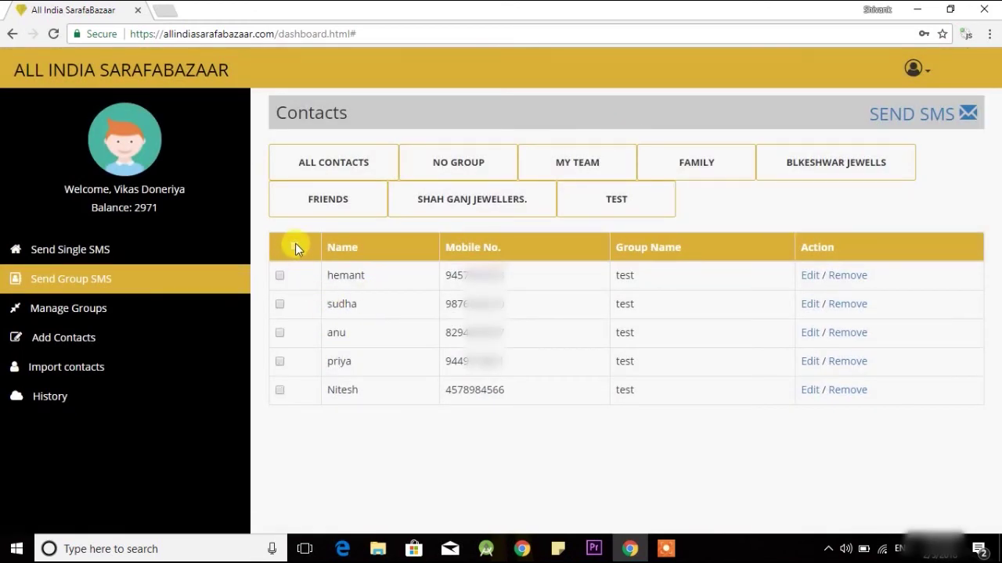
# Select the second, fourth and fifth test-group contacts for the message
pyautogui.click(280, 304)
pyautogui.click(280, 360)
pyautogui.click(280, 389)
pyautogui.click(910, 115)
# Send the message 'hi' to the three contacts, then go to History
pyautogui.click(450, 284)
pyautogui.write('hi')
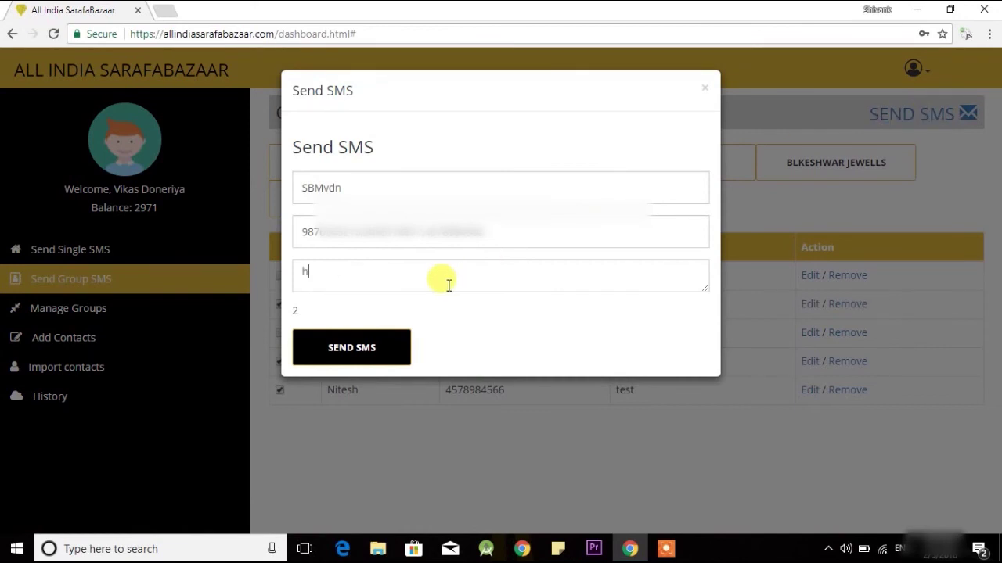
pyautogui.click(370, 342)
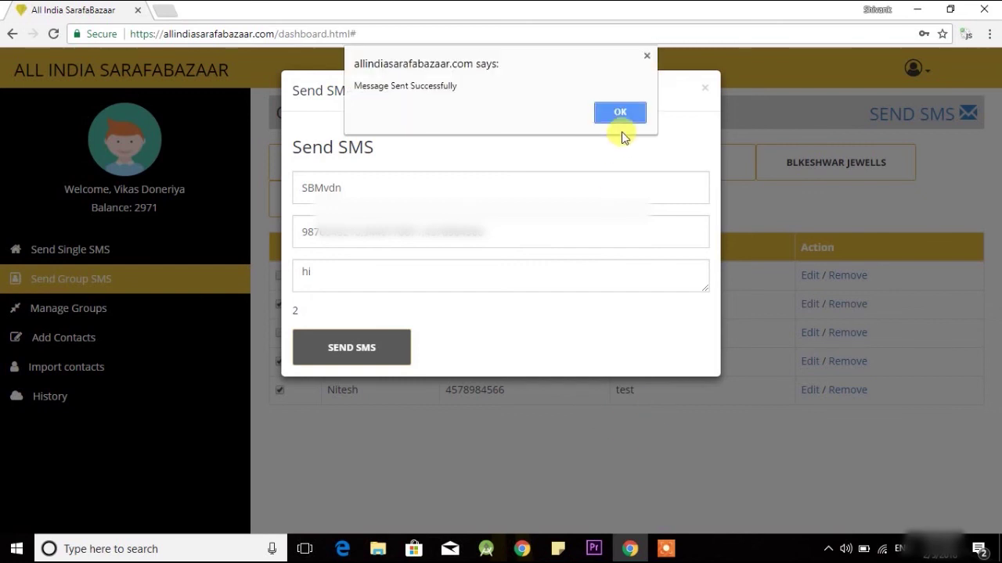
pyautogui.click(619, 117)
pyautogui.click(129, 397)
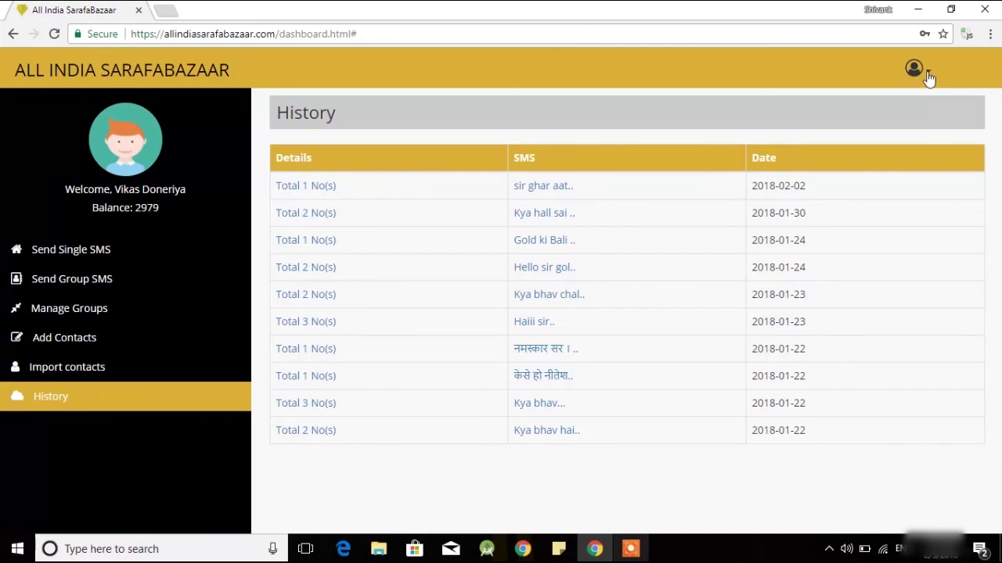
# Open the account options menu from the user avatar on the History page
pyautogui.click(928, 75)
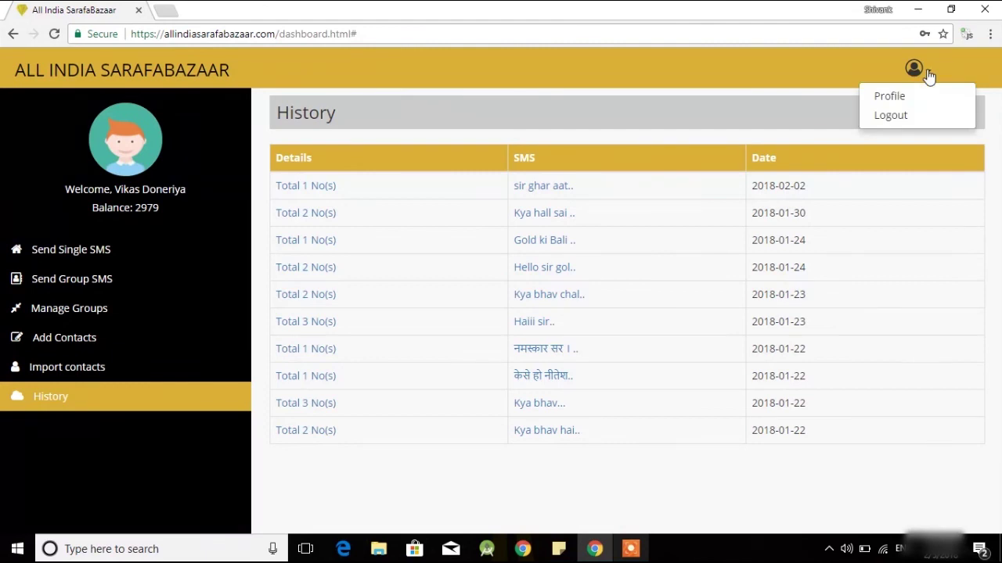
pyautogui.click(893, 97)
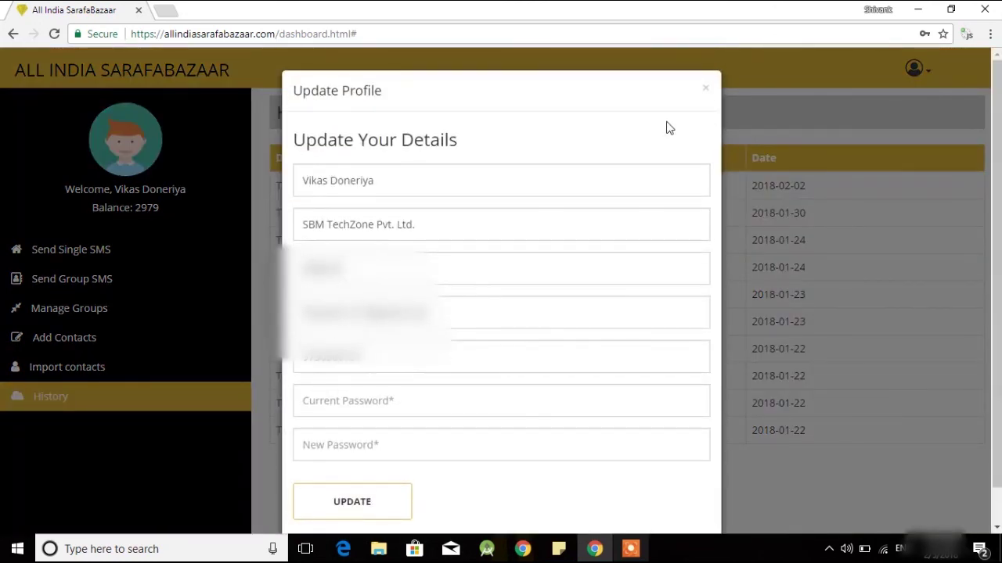
pyautogui.scroll(-1, 669, 128)
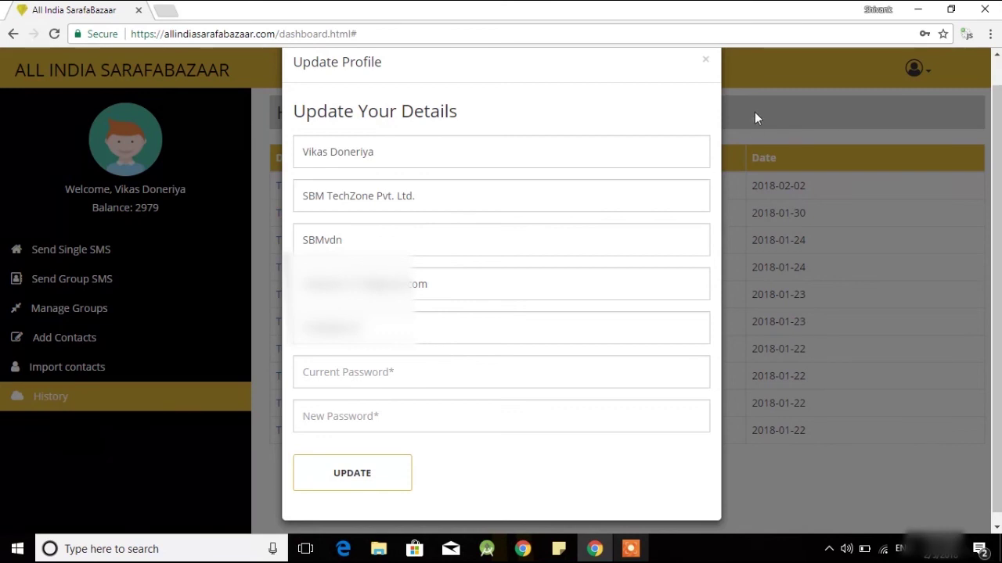
pyautogui.click(705, 60)
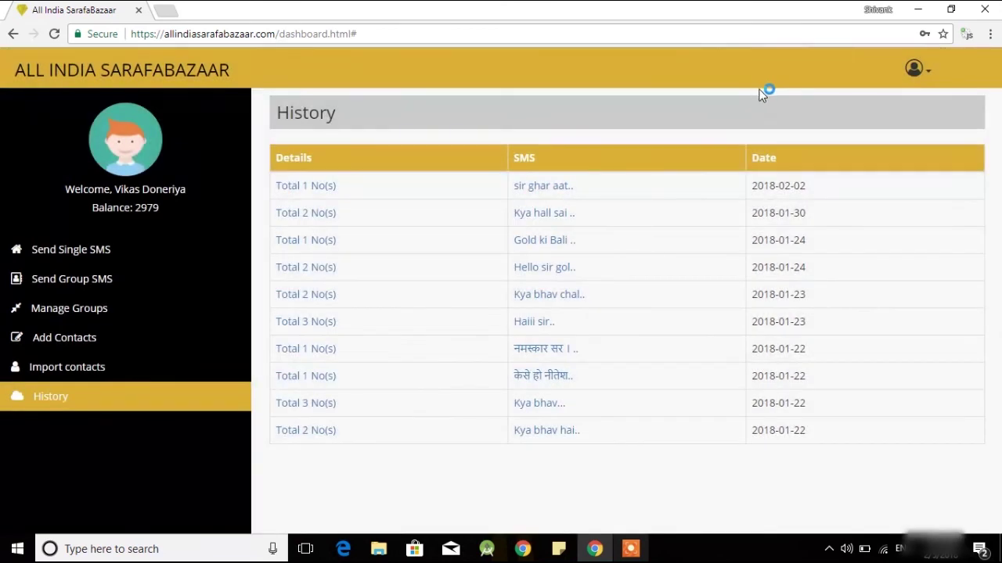
# Log out via the avatar menu and browse the public home page sections
pyautogui.click(931, 72)
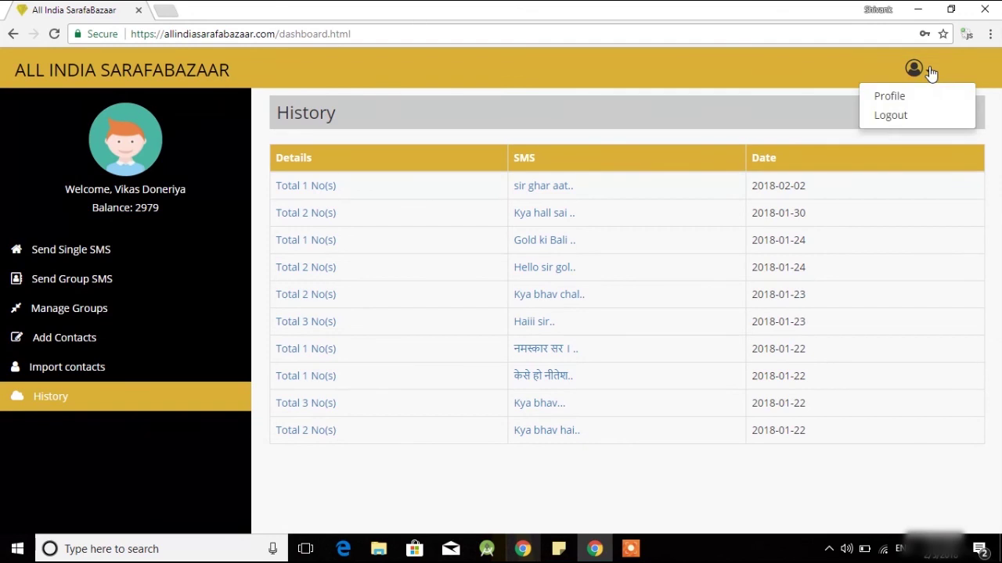
pyautogui.click(892, 116)
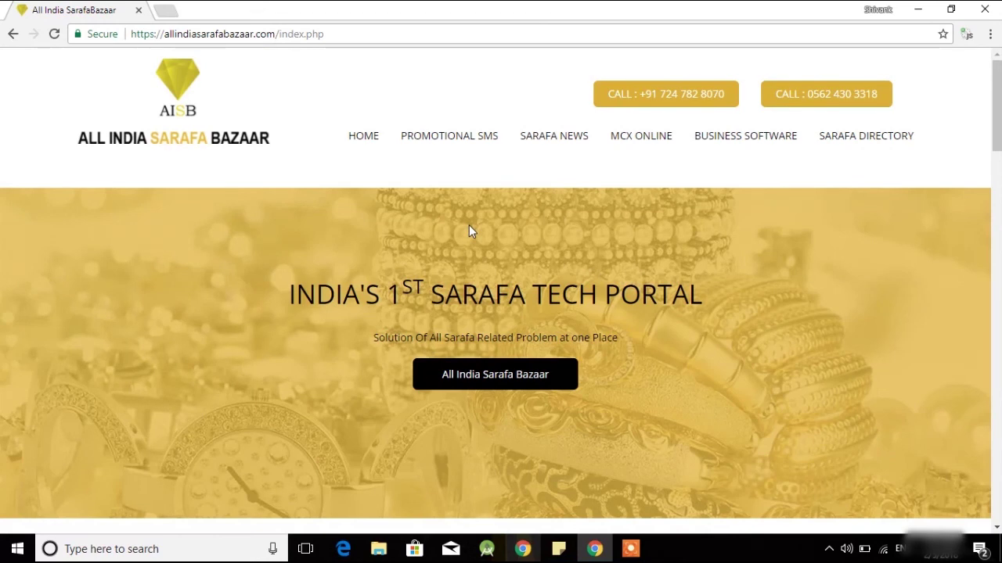
pyautogui.scroll(-20, 469, 225)
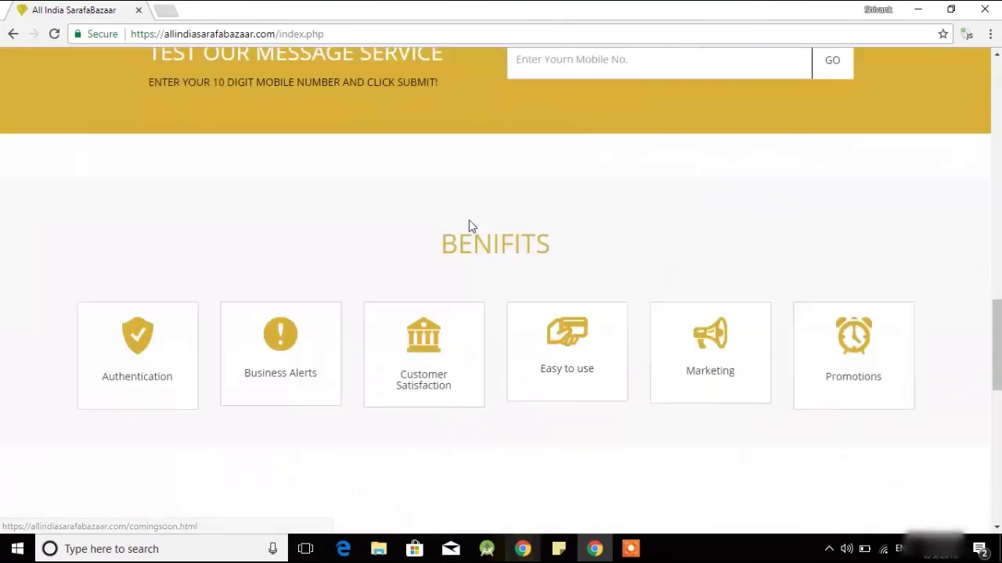
pyautogui.scroll(-5, 469, 225)
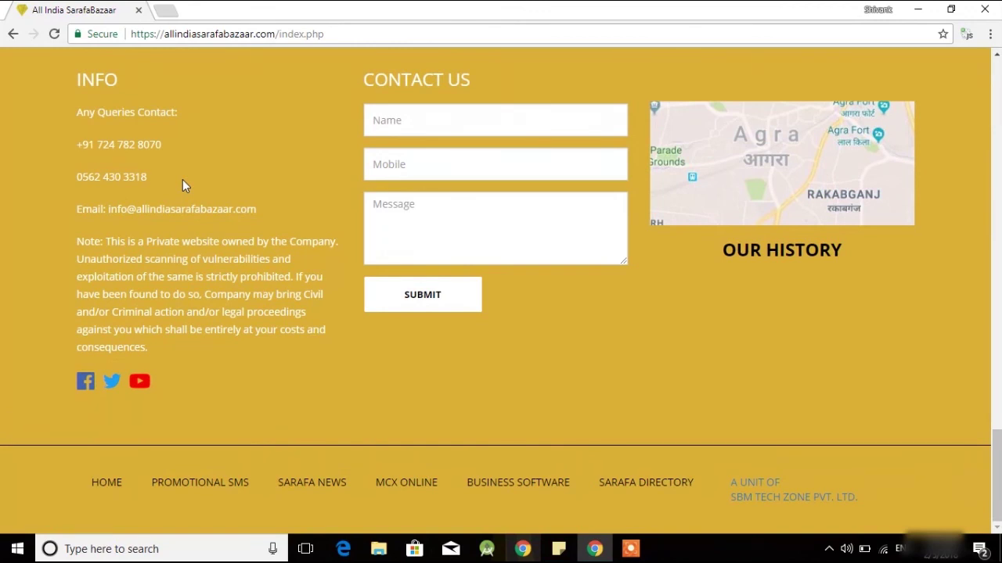
pyautogui.scroll(7, 182, 179)
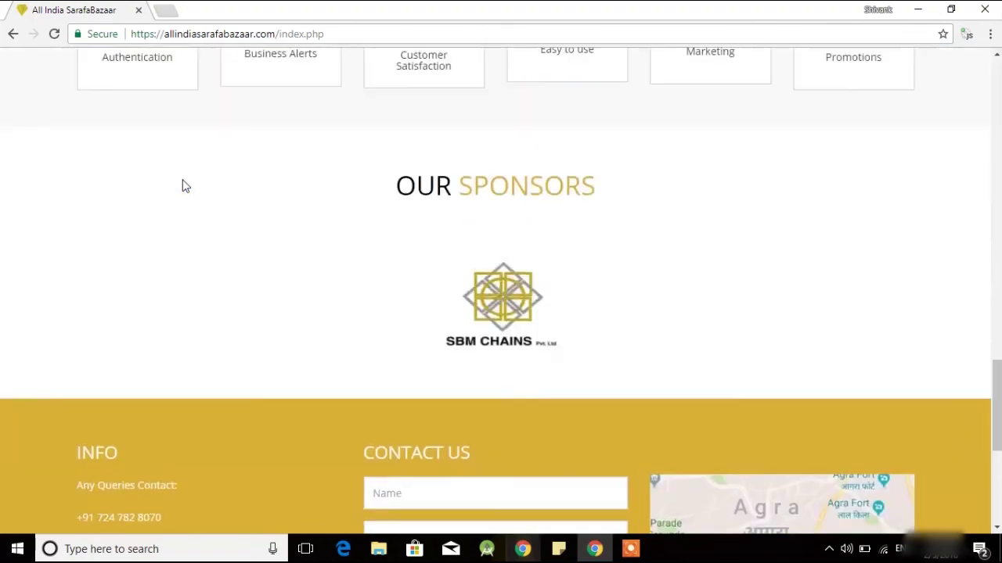